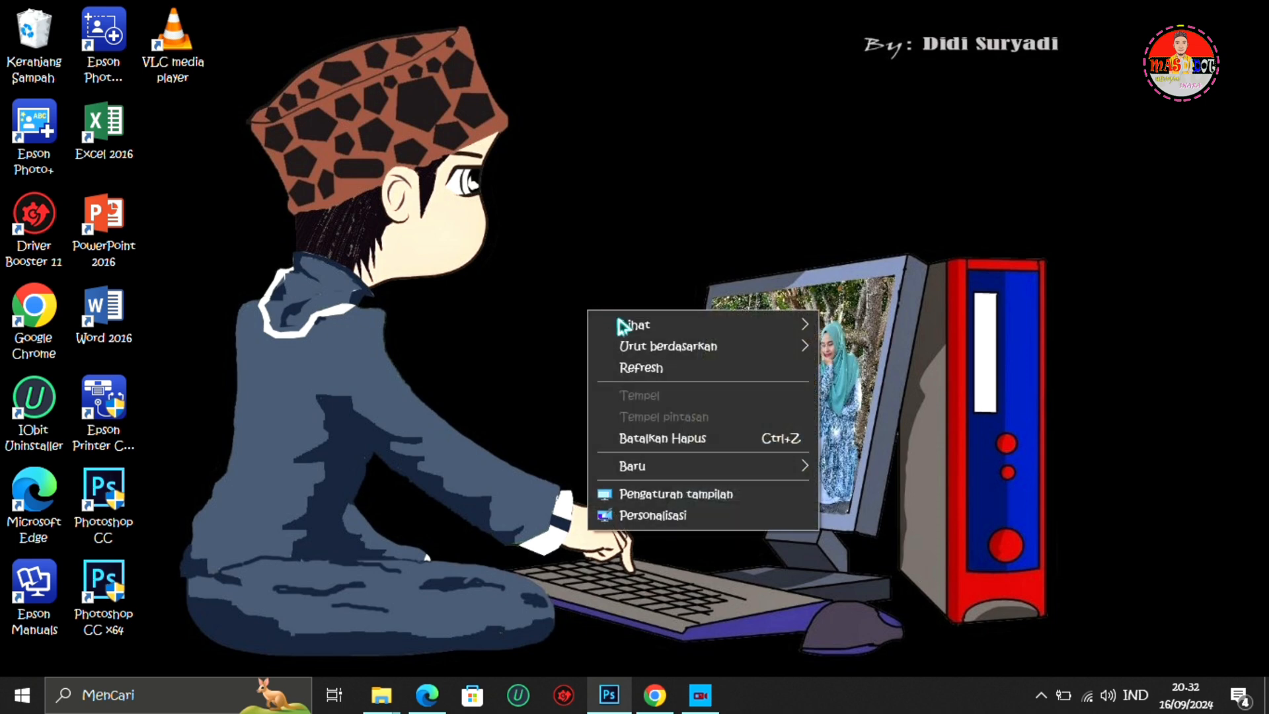
click(649, 369)
right_click(635, 250)
click(689, 308)
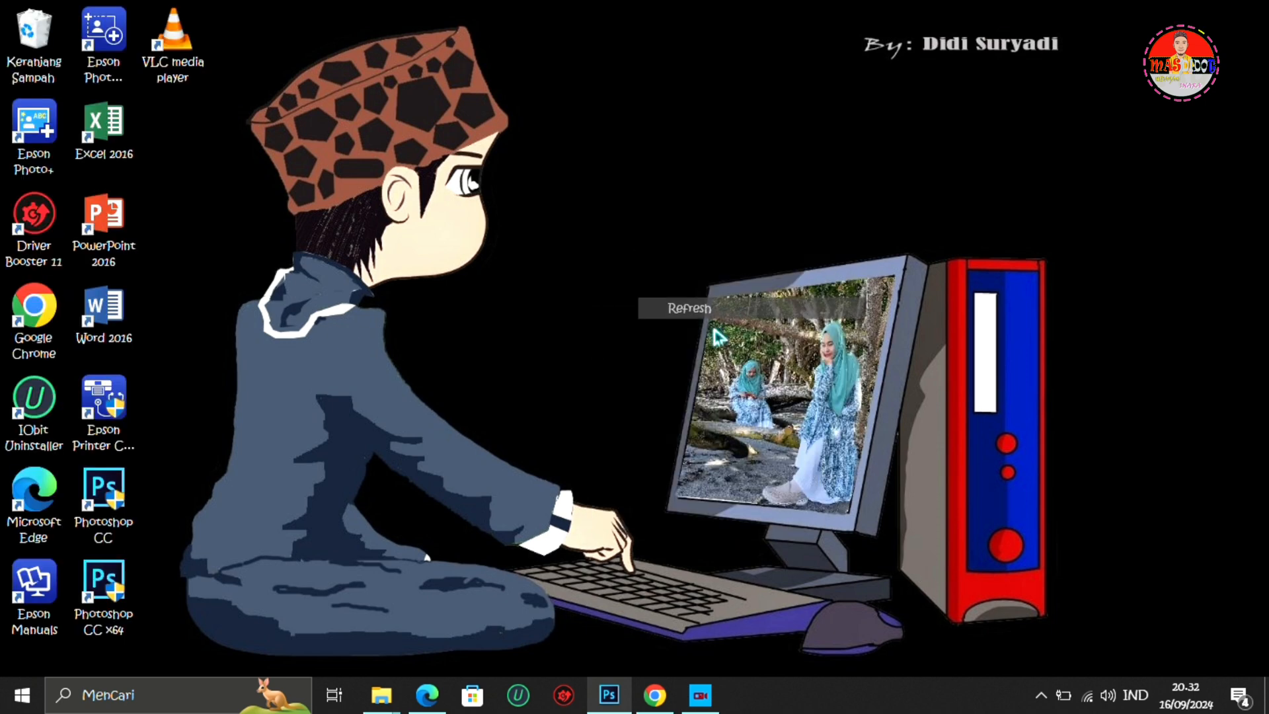
- Switch to Photoshop and start a new document named "foto 4x6" with the International Paper preset
click(611, 699)
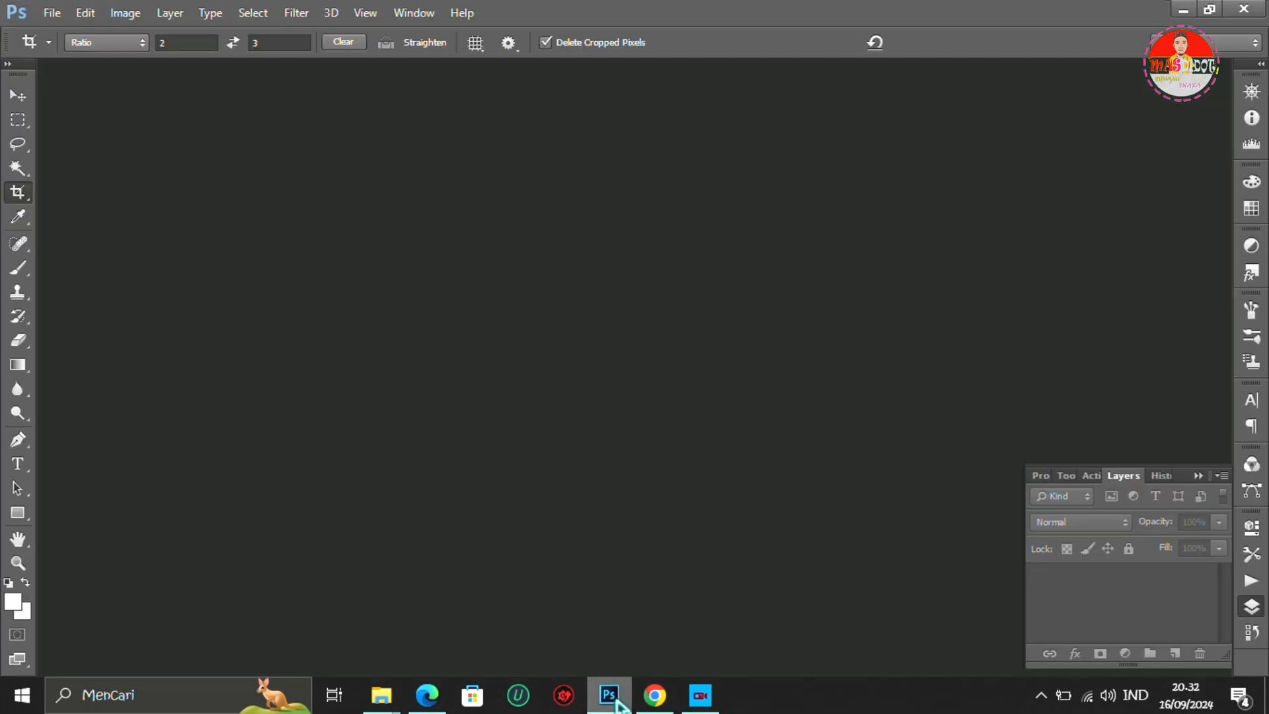
click(50, 13)
click(75, 35)
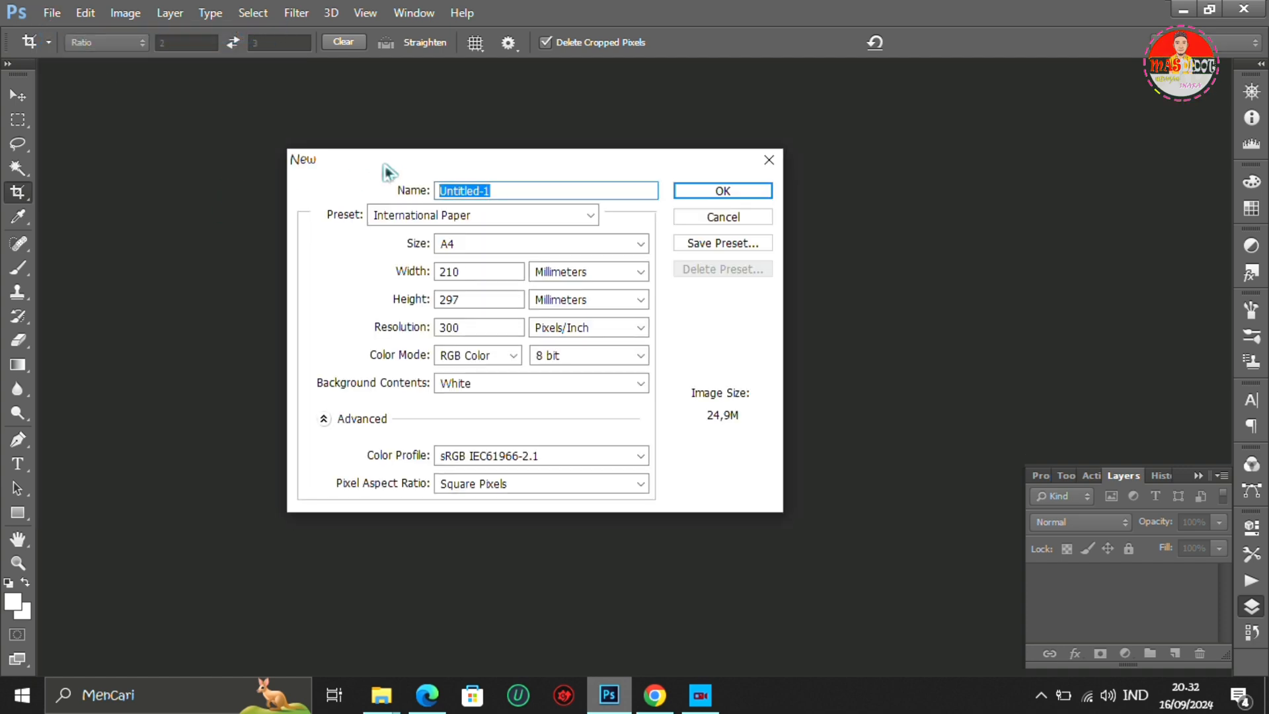
text(foto 4x6)
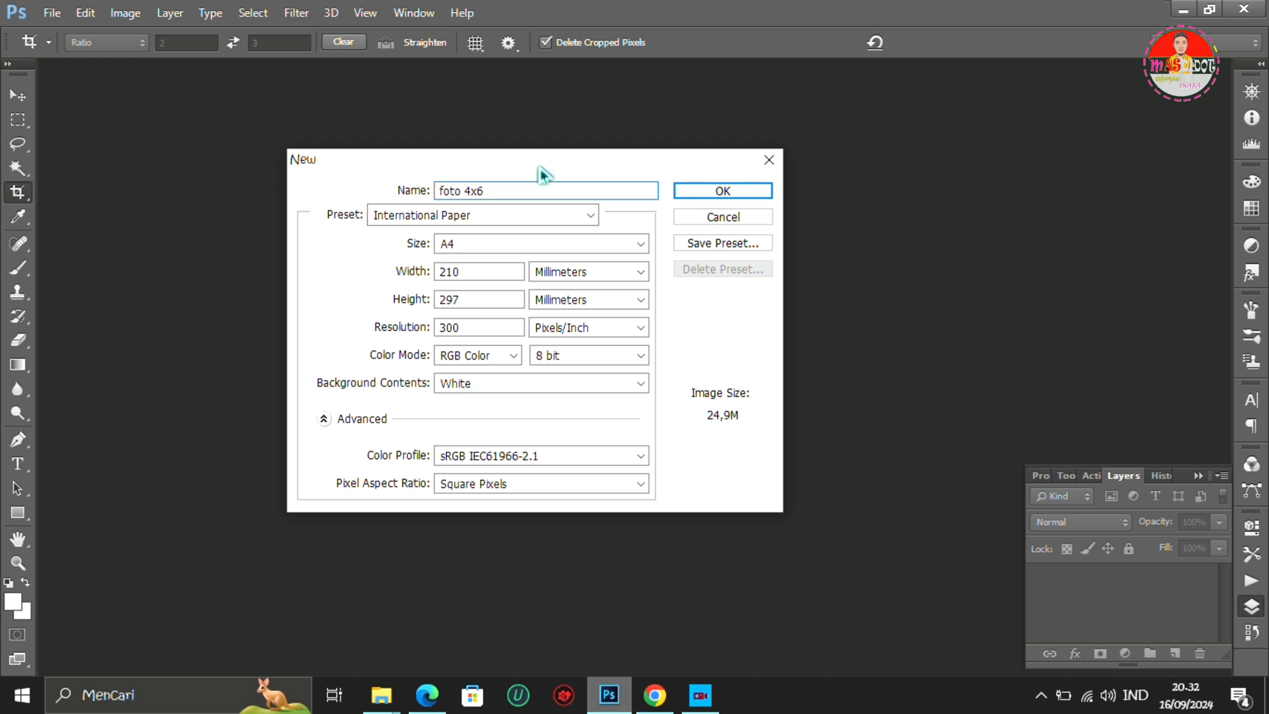
click(517, 220)
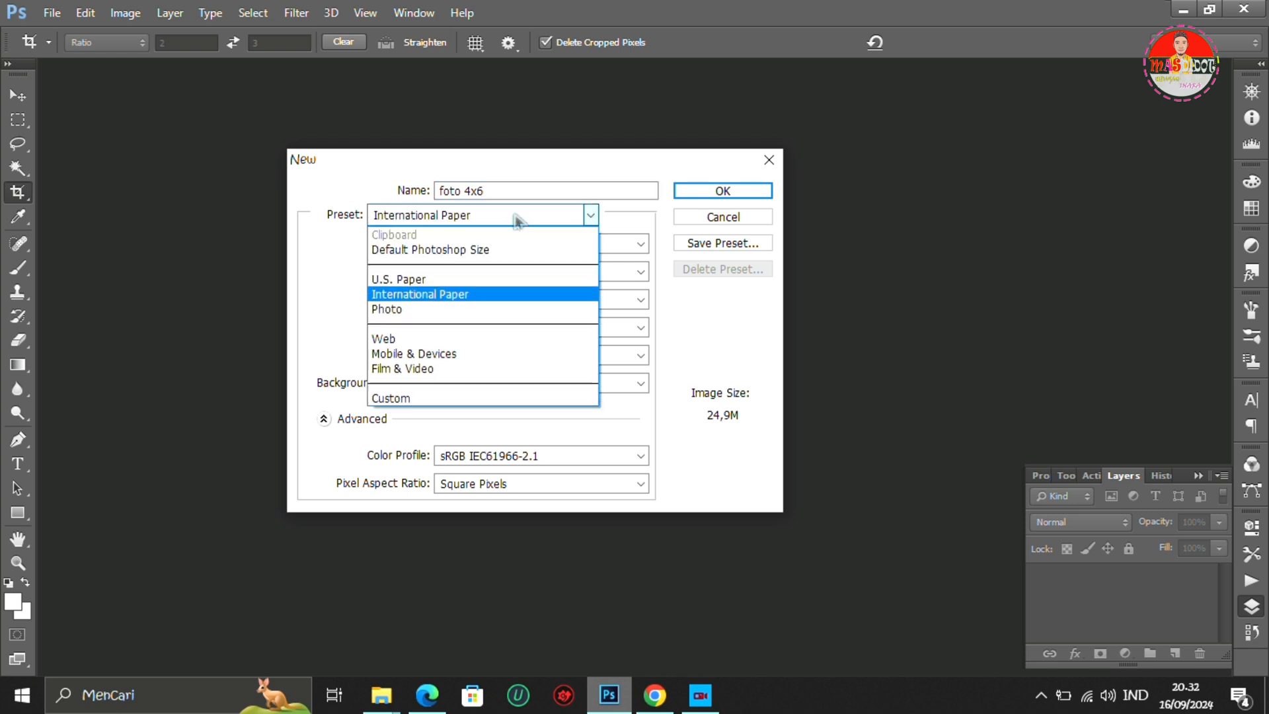
click(482, 301)
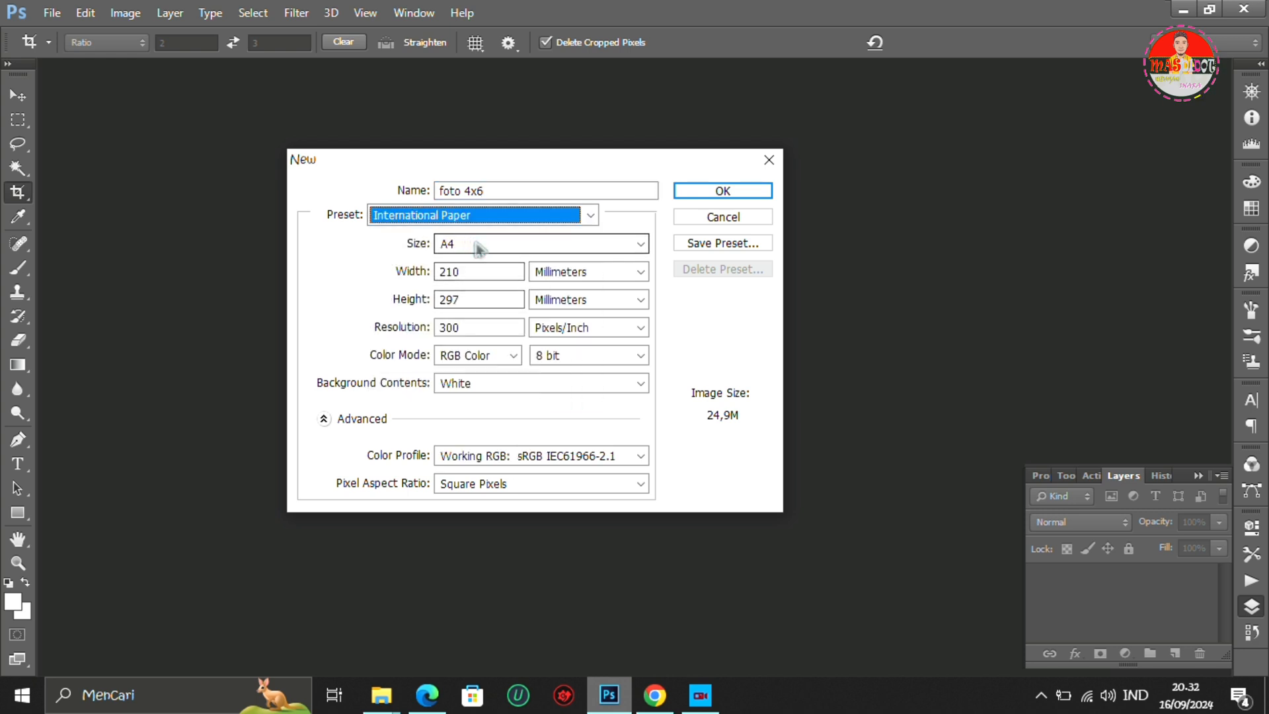
- Set the A4 document's width and height units to centimeters and create the document
click(588, 272)
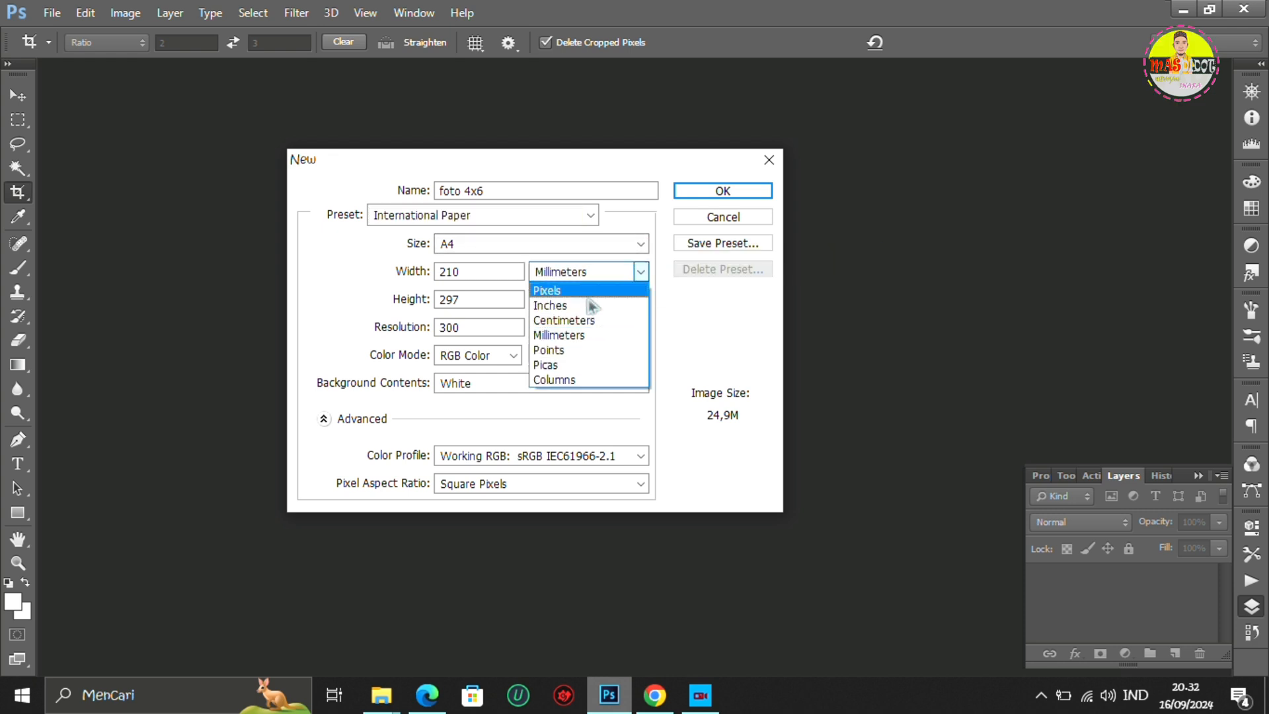
click(589, 319)
click(585, 301)
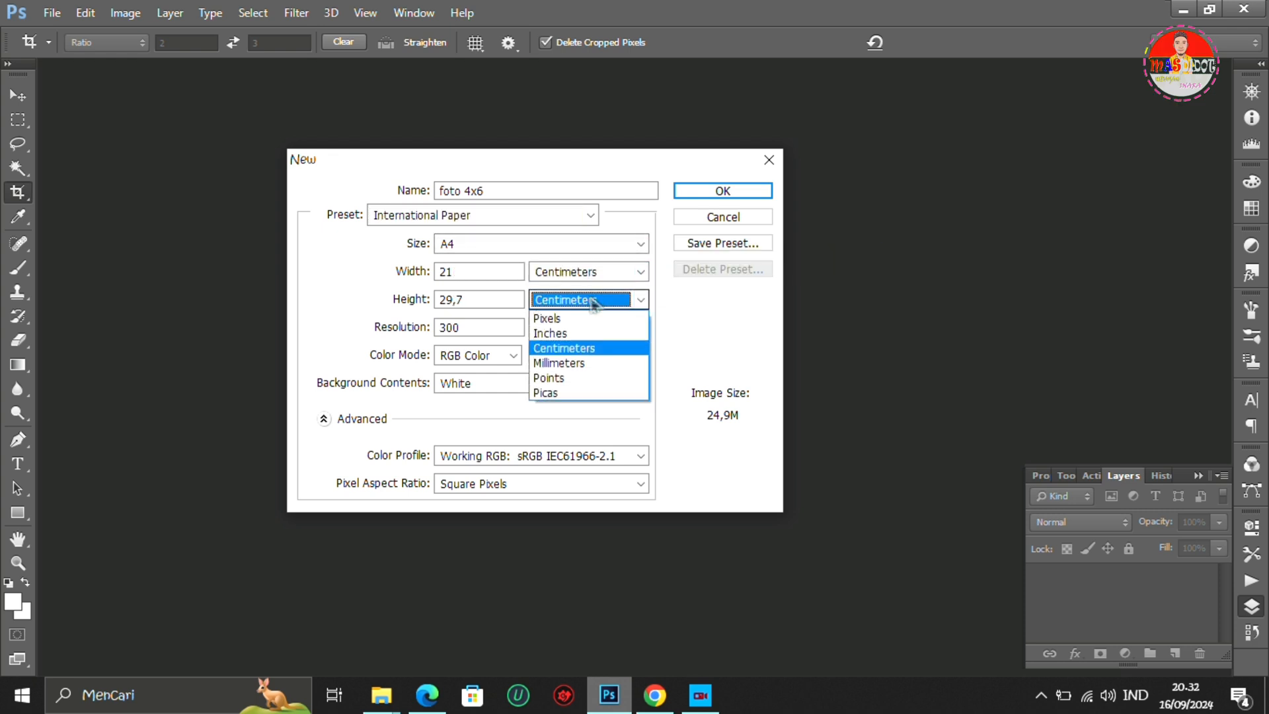
click(581, 306)
click(585, 272)
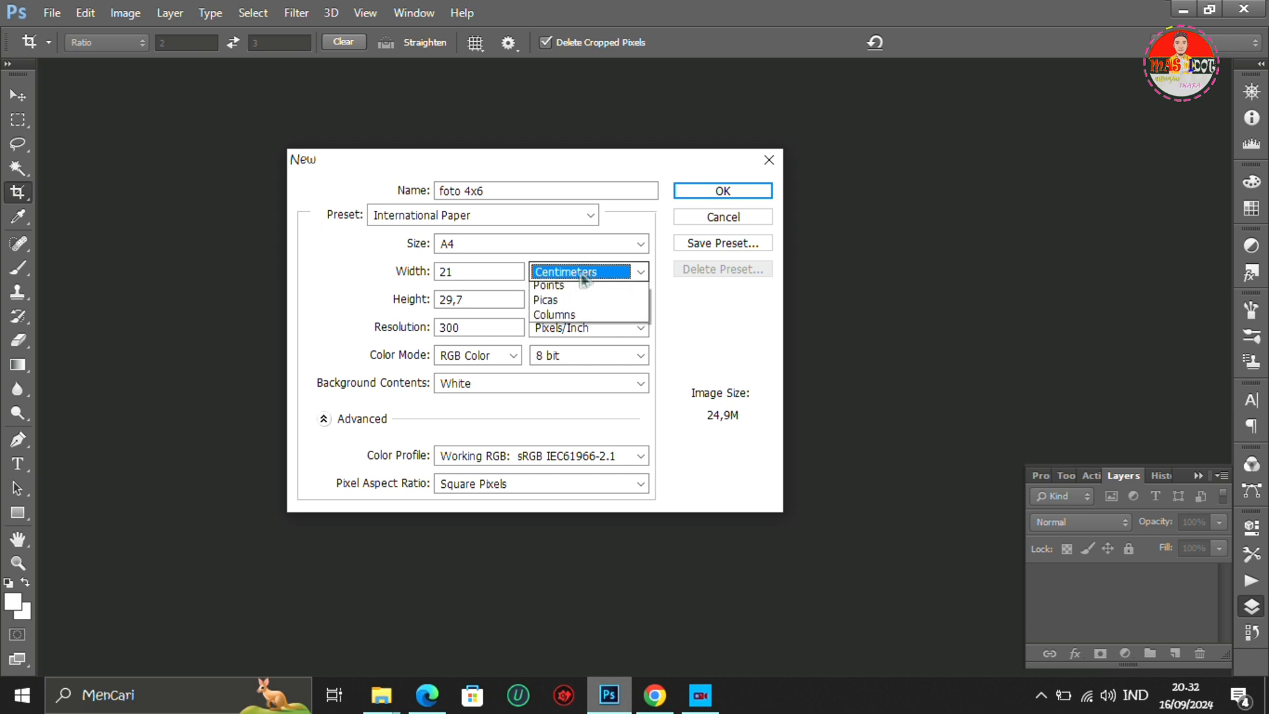
click(593, 320)
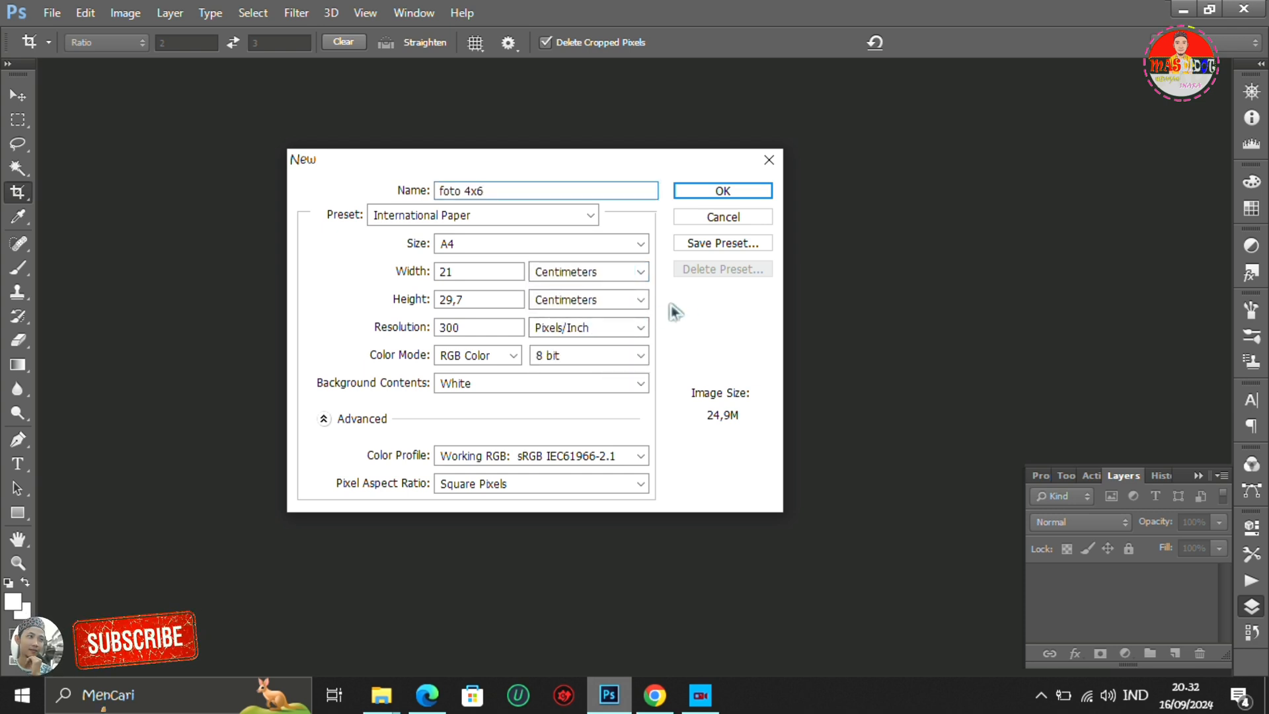
click(703, 194)
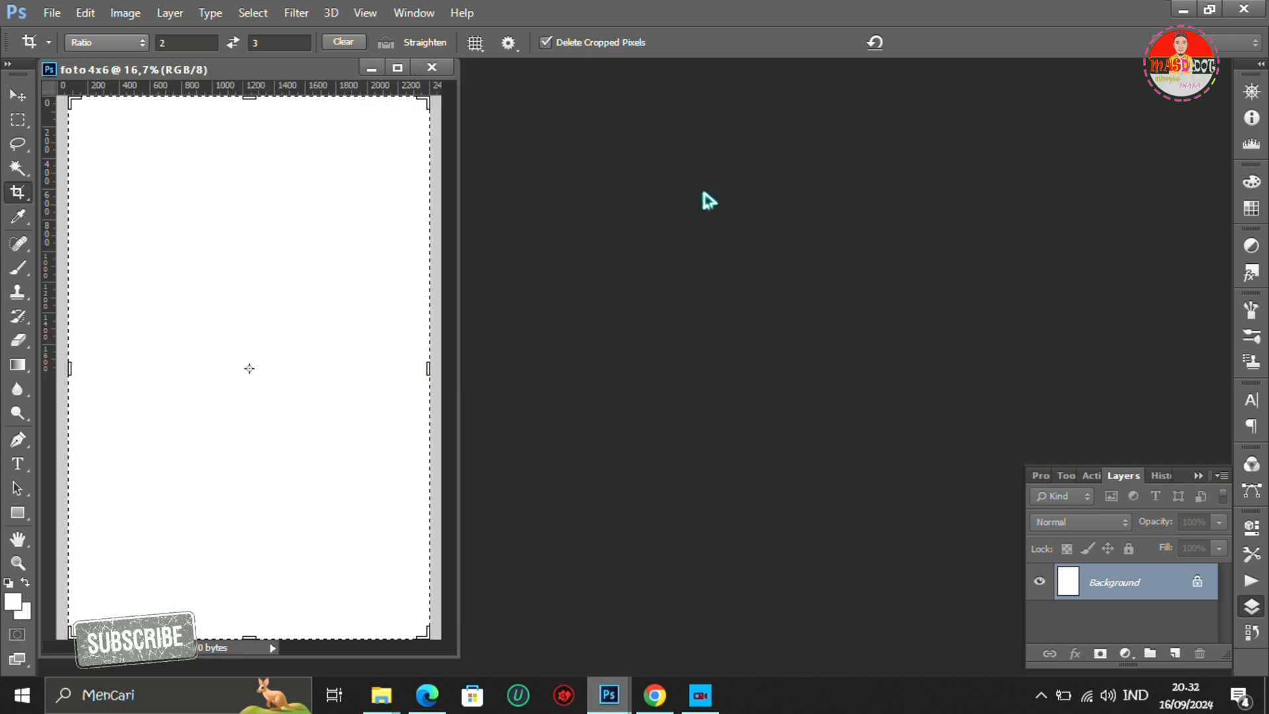
click(16, 96)
drag(168, 69, 269, 76)
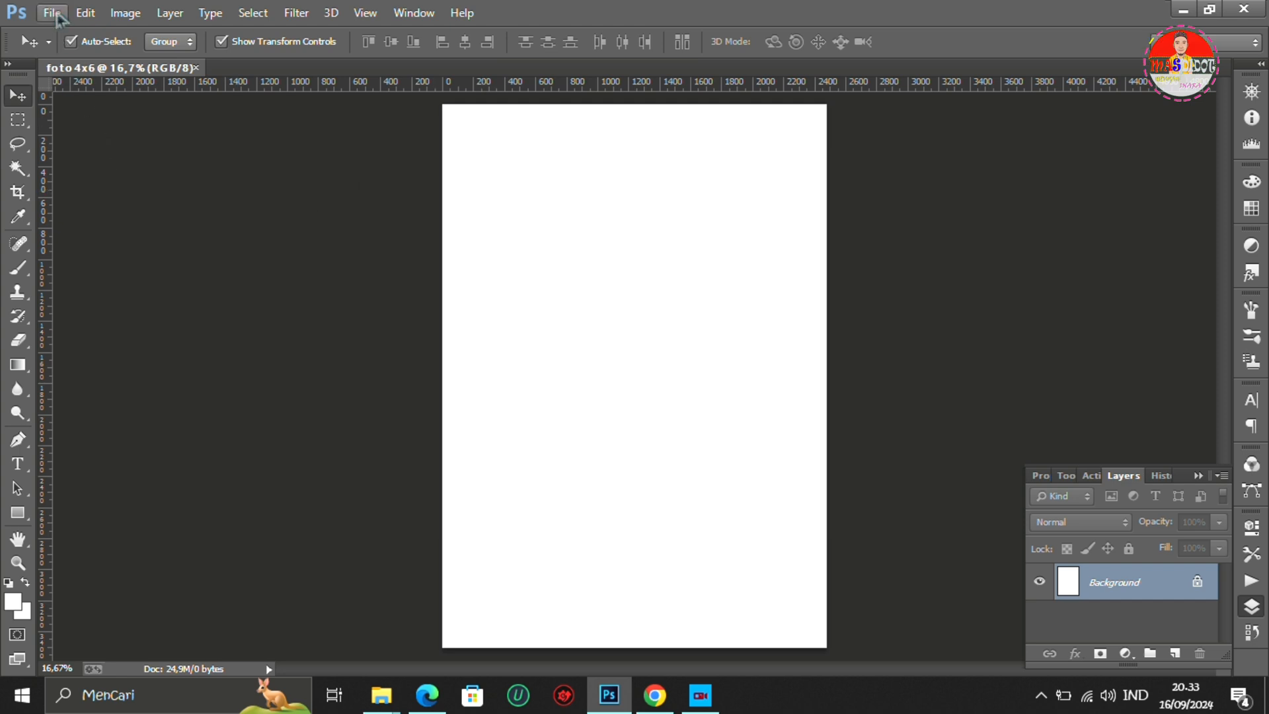
click(52, 13)
click(62, 52)
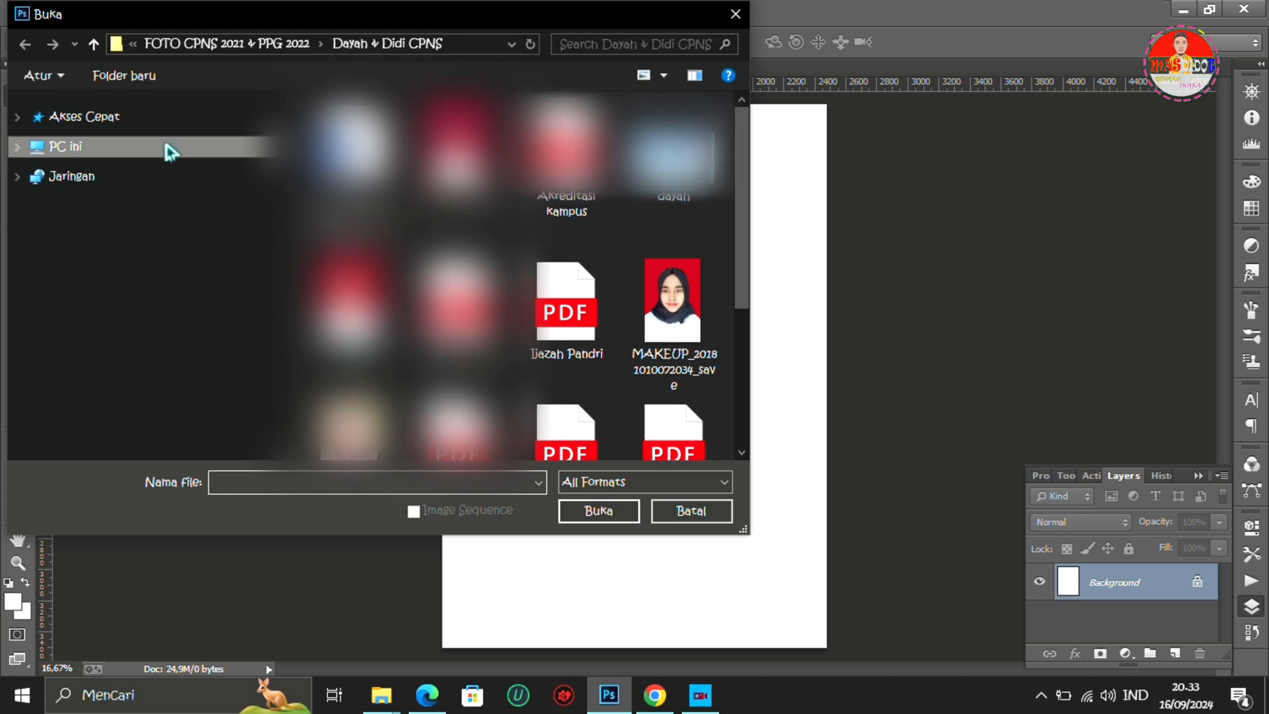
double_click(640, 314)
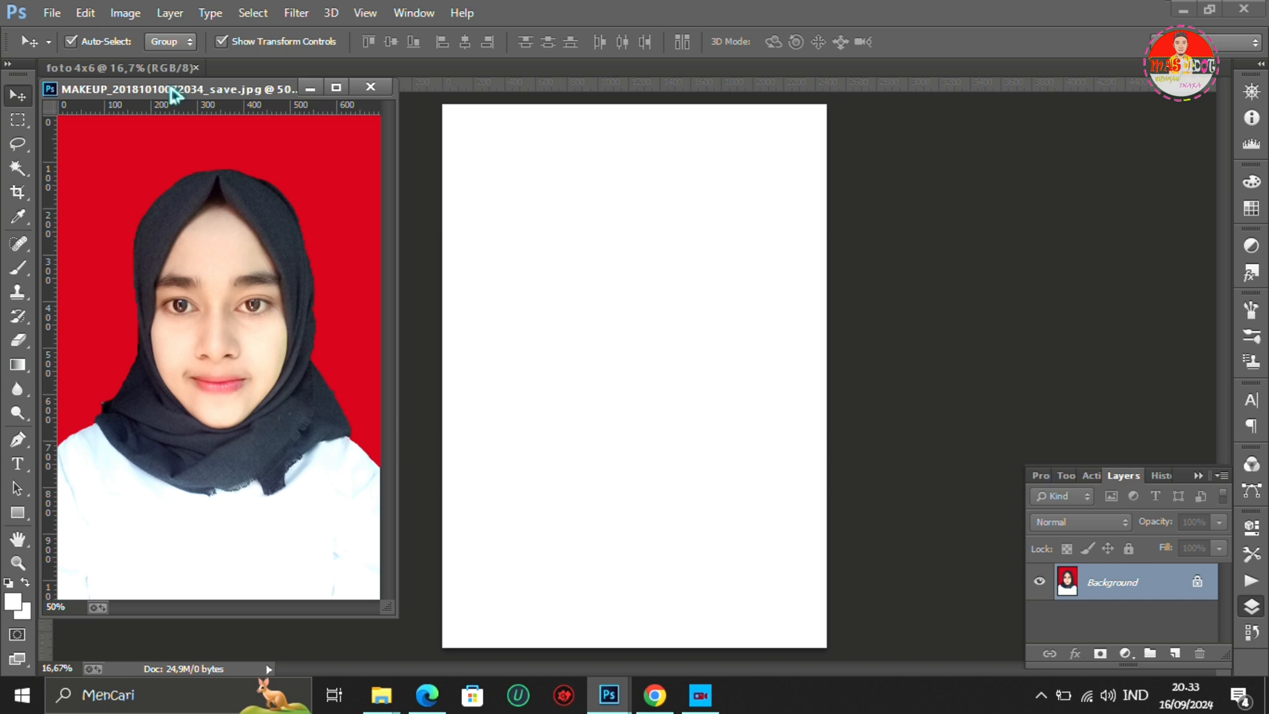
drag(171, 90, 187, 107)
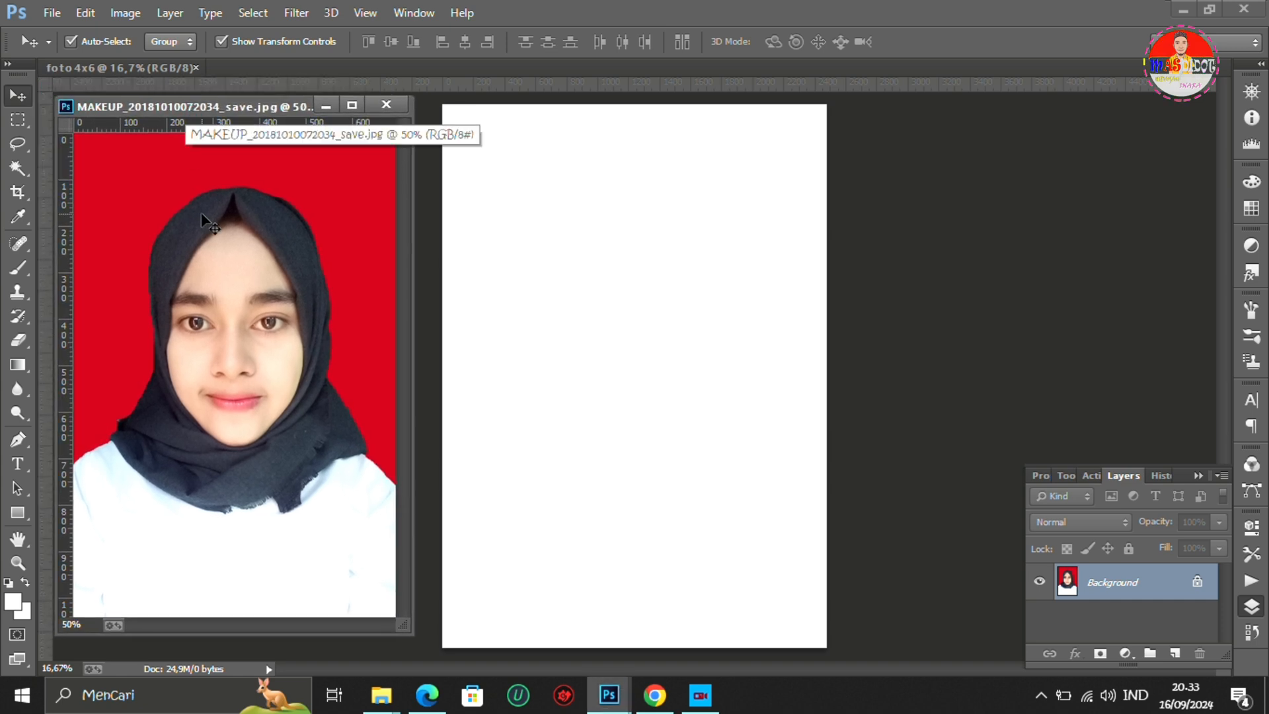
- Duplicate the portrait photo's Background layer as "Background copy"
right_click(1117, 594)
click(1094, 416)
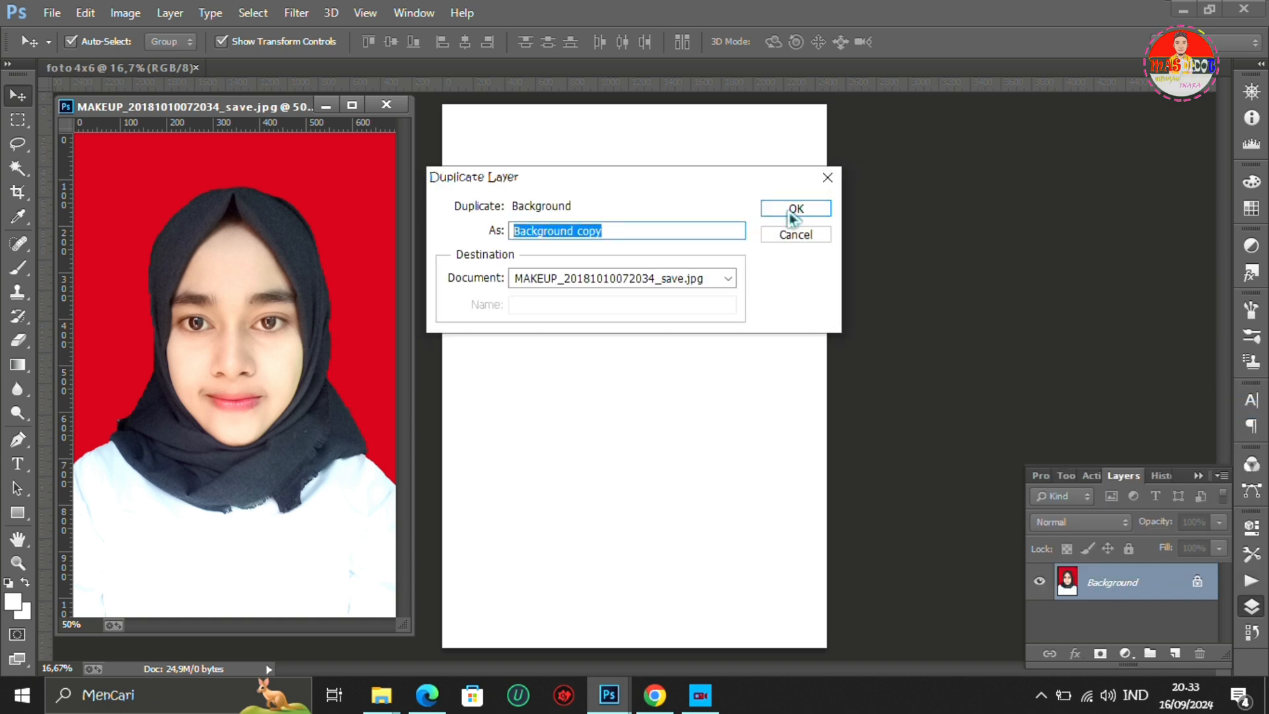
click(792, 217)
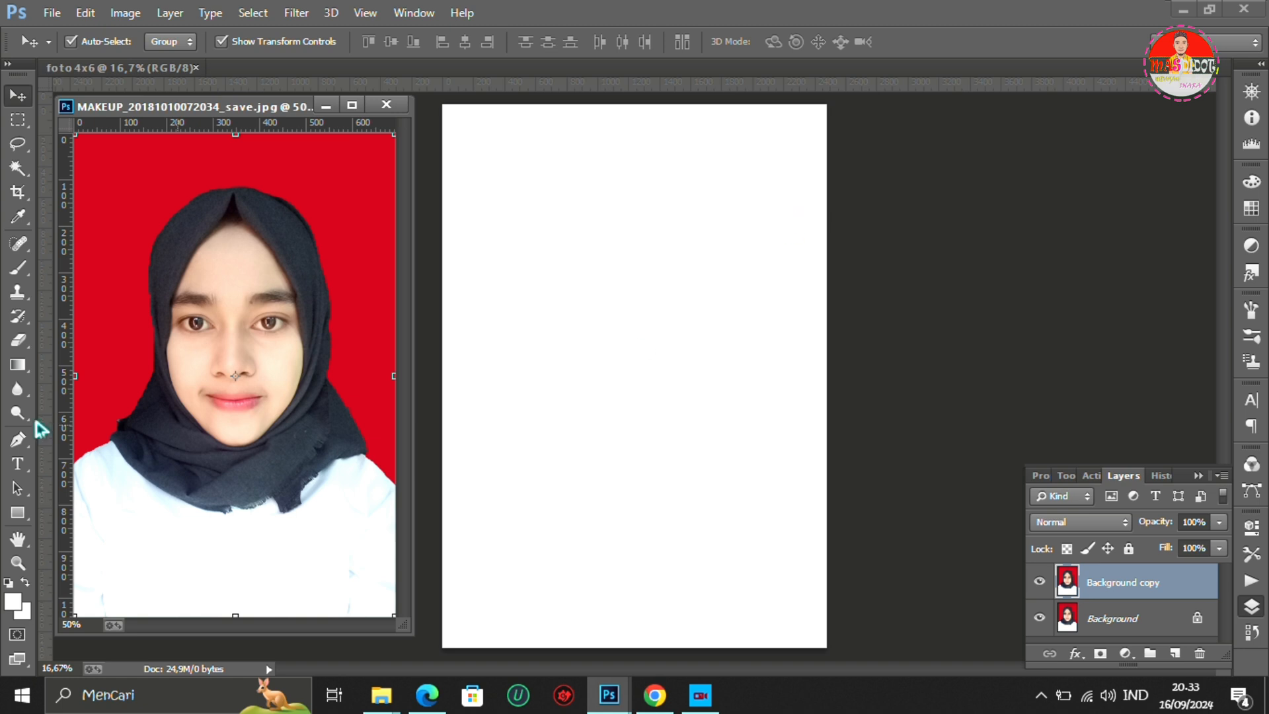
- Set the Crop tool on the portrait to W x H x Resolution with the resolution unit px/cm
click(17, 192)
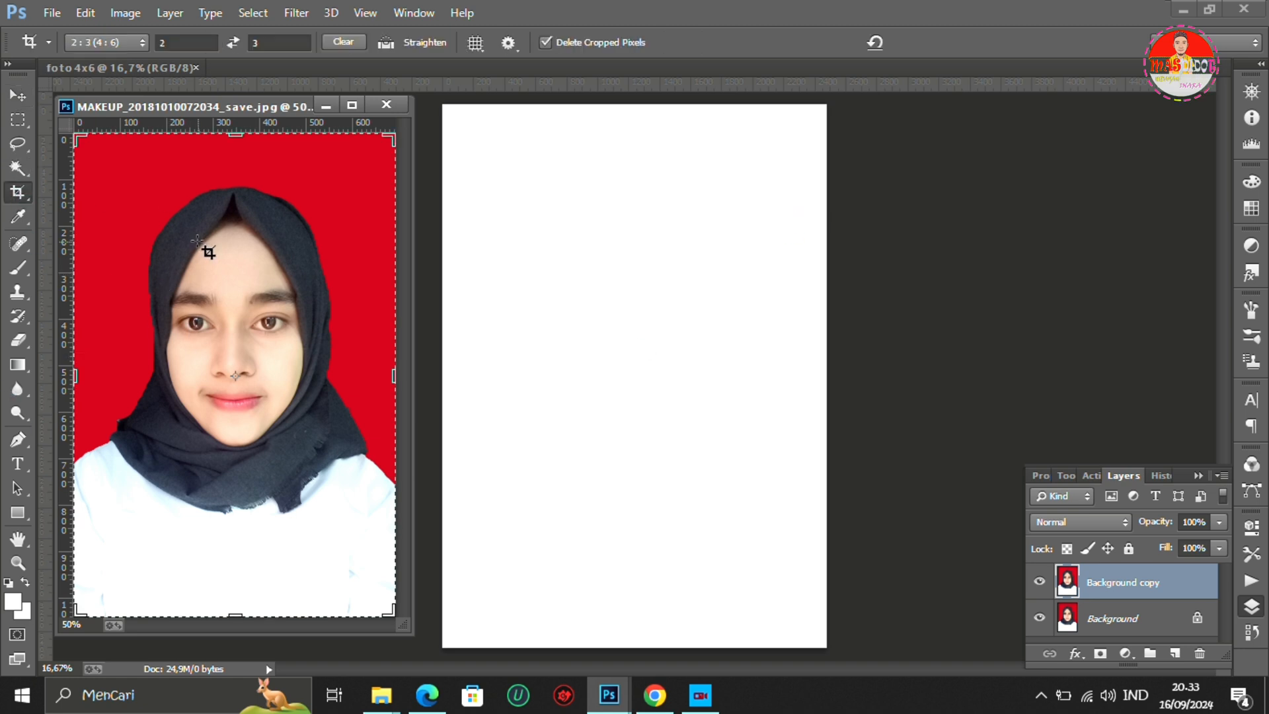
click(129, 45)
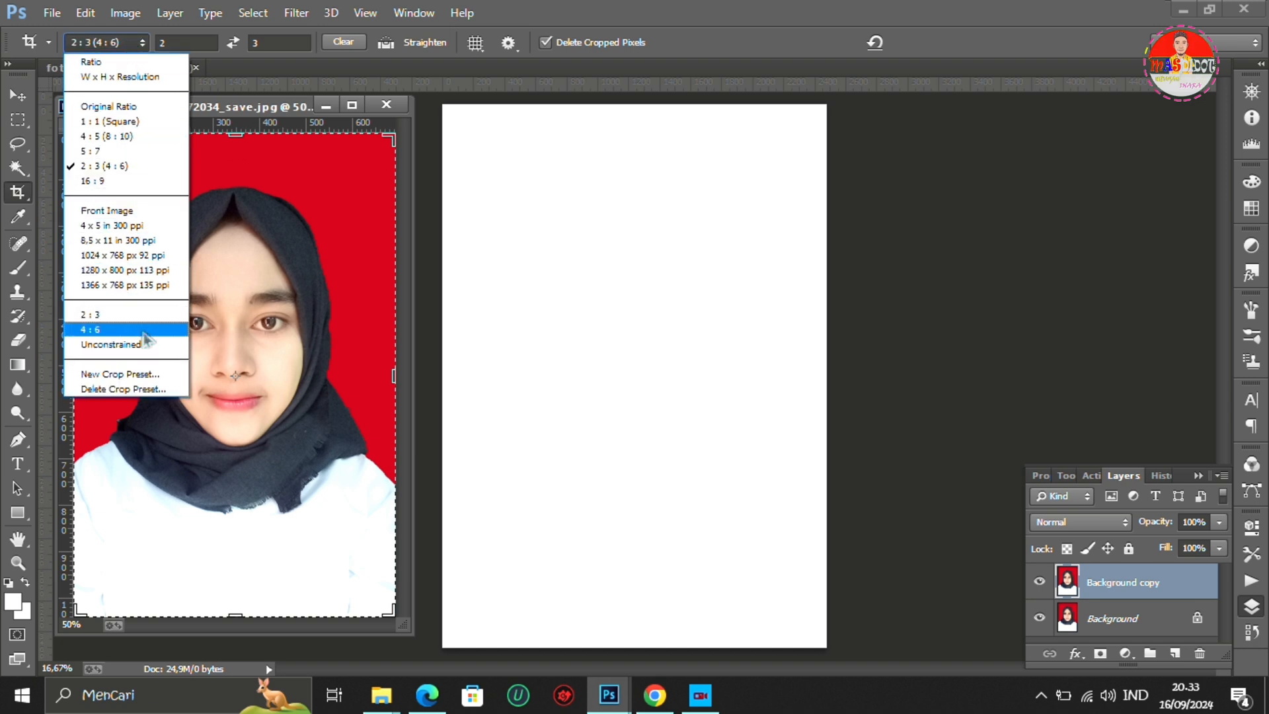
click(137, 77)
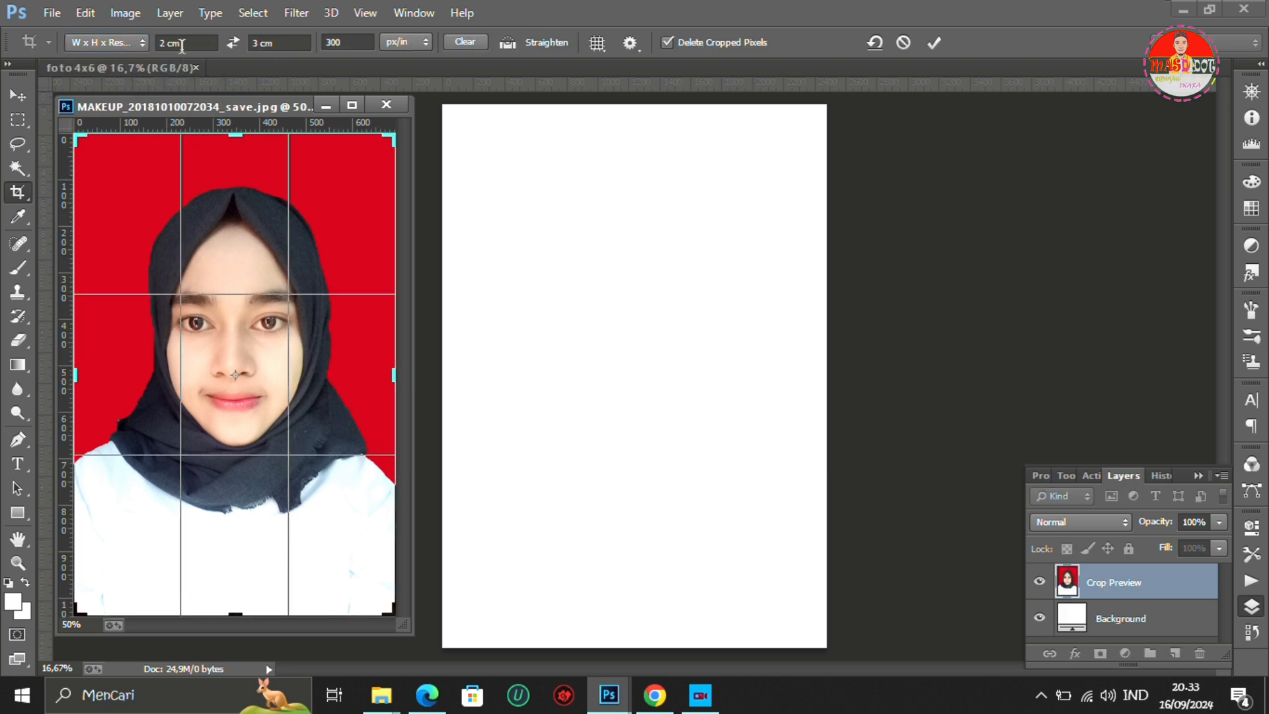
click(418, 46)
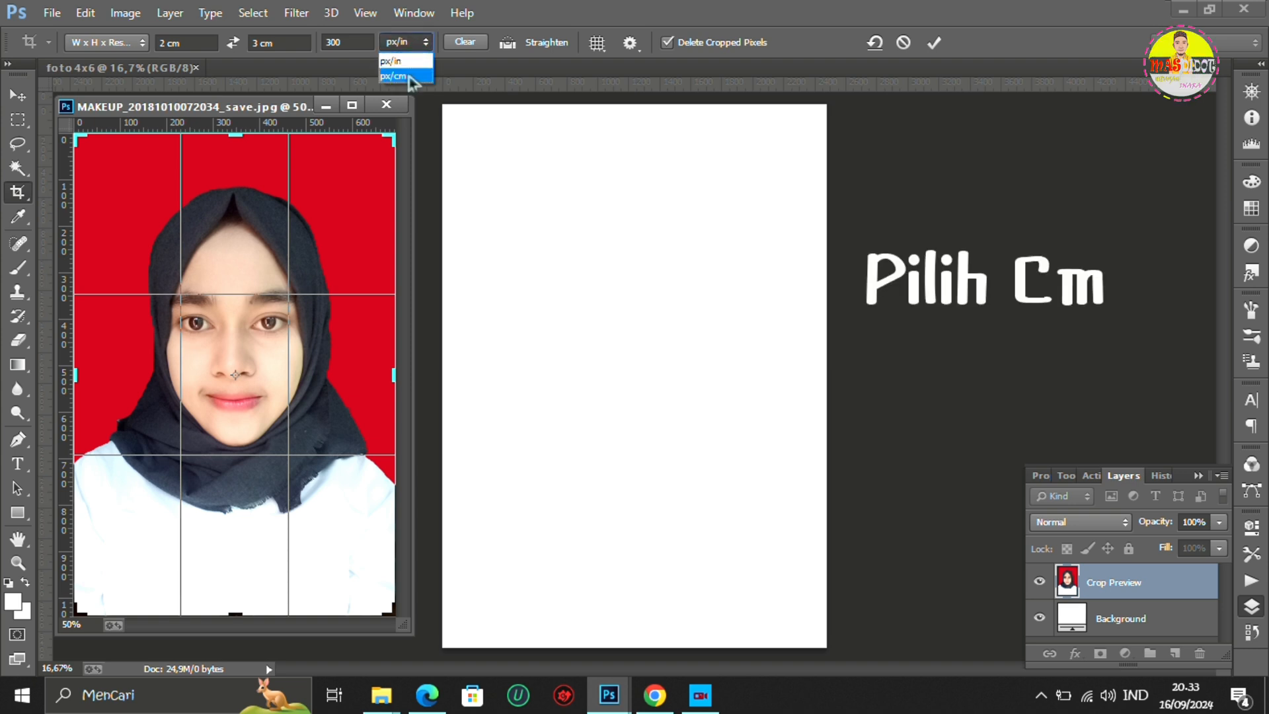
click(402, 76)
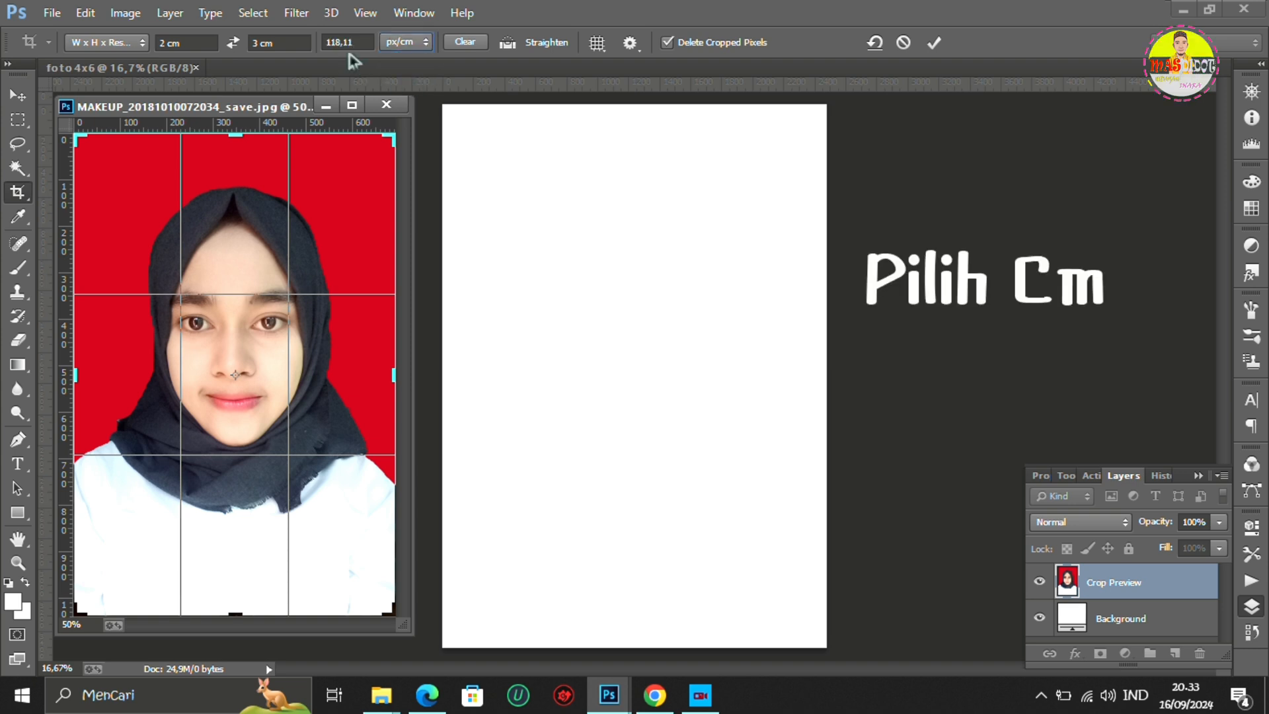
- Set the crop size to 4 cm wide by 6 cm high and apply the crop to the portrait
click(198, 43)
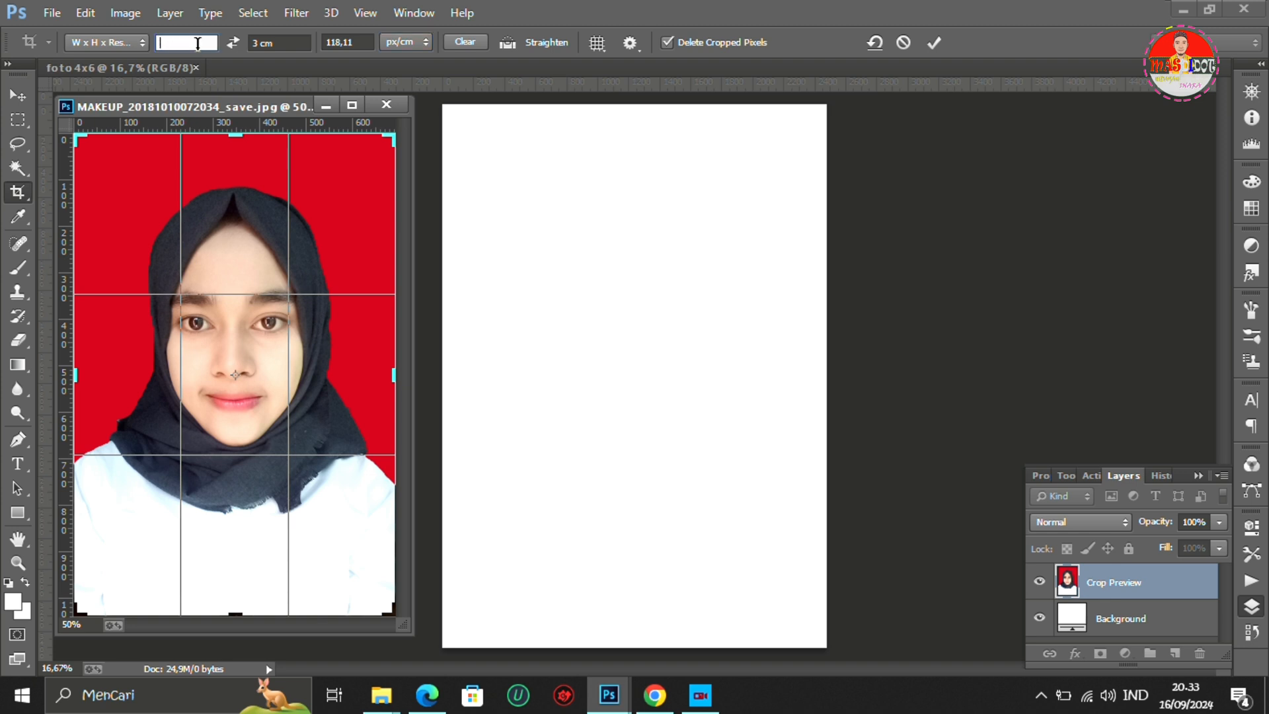
text(4)
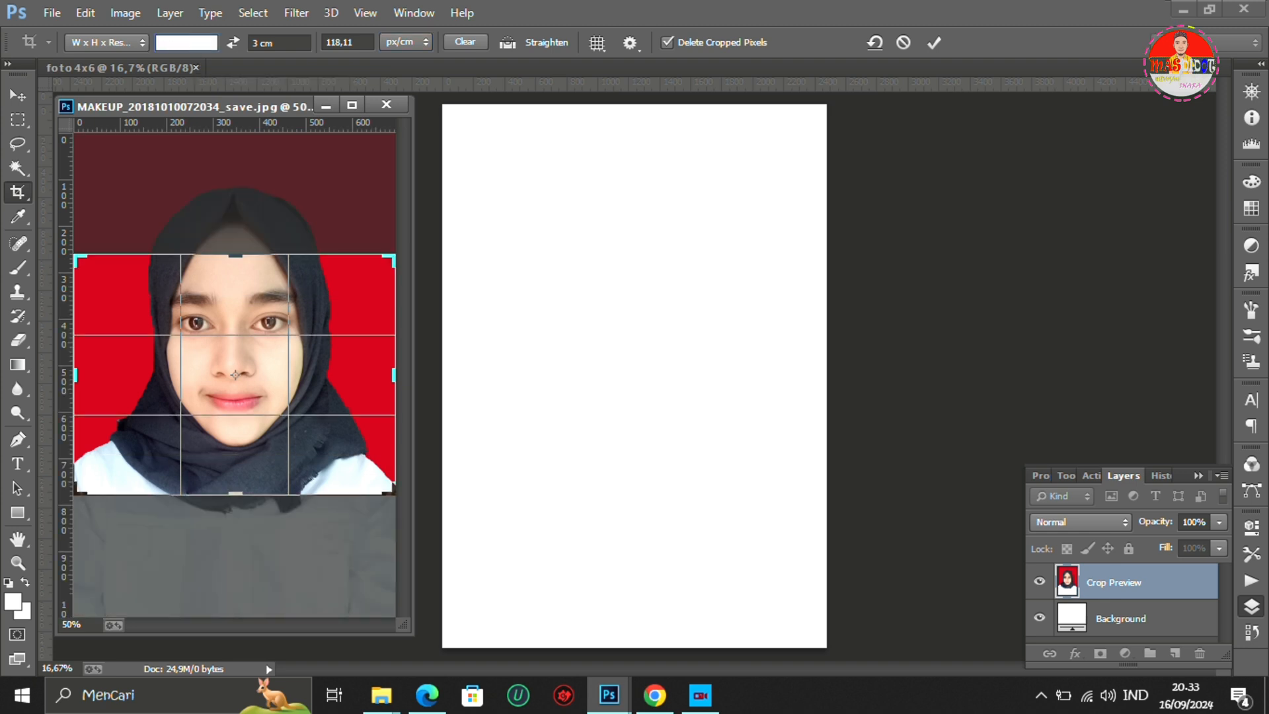
click(292, 43)
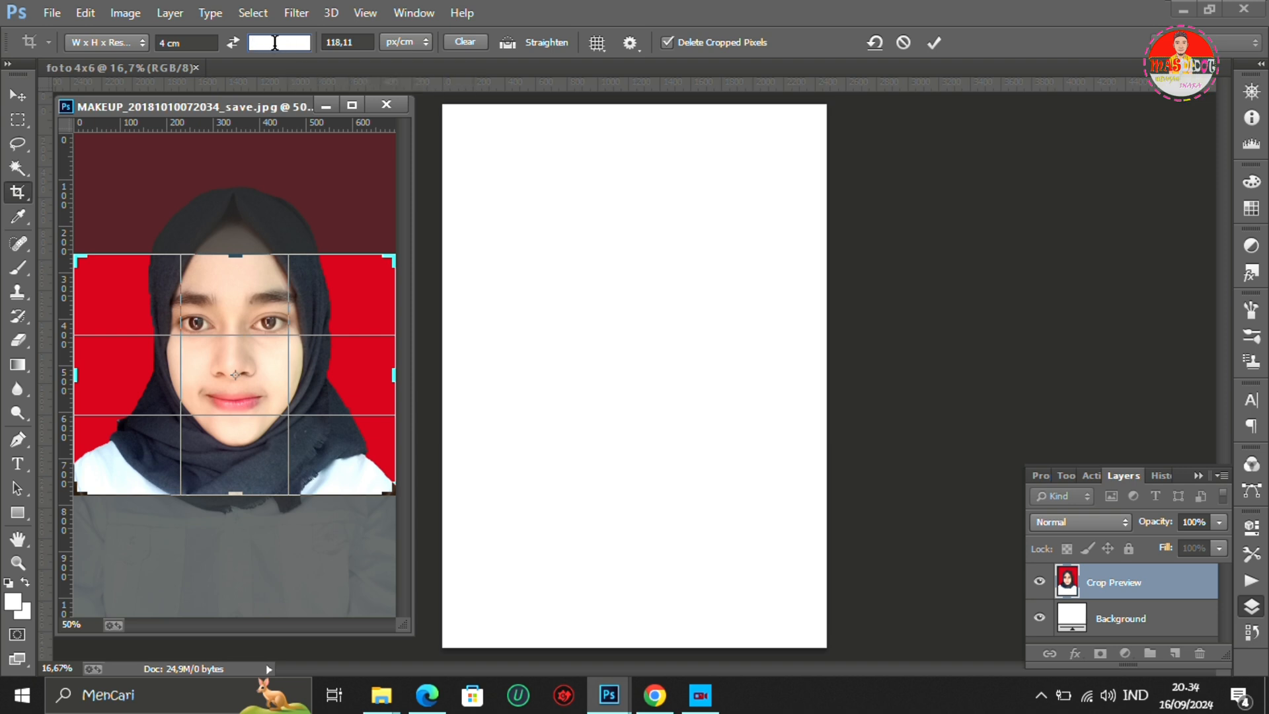
text(6)
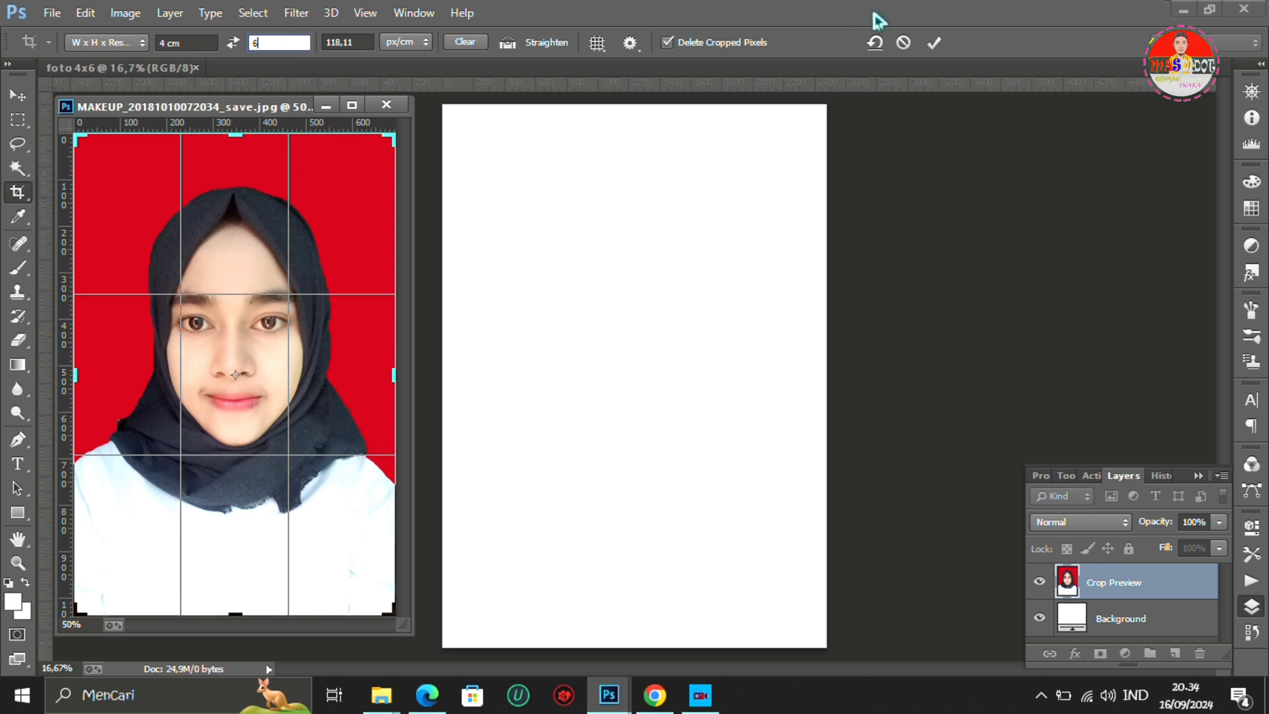
click(983, 15)
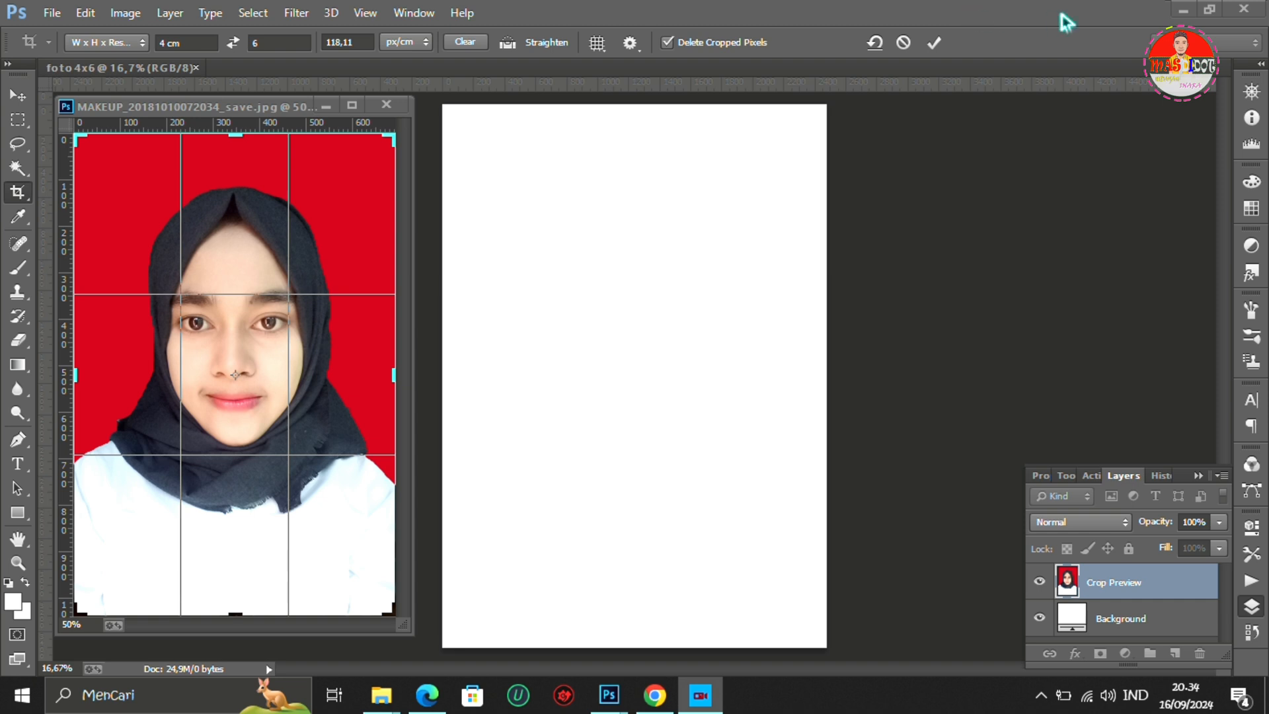
click(937, 46)
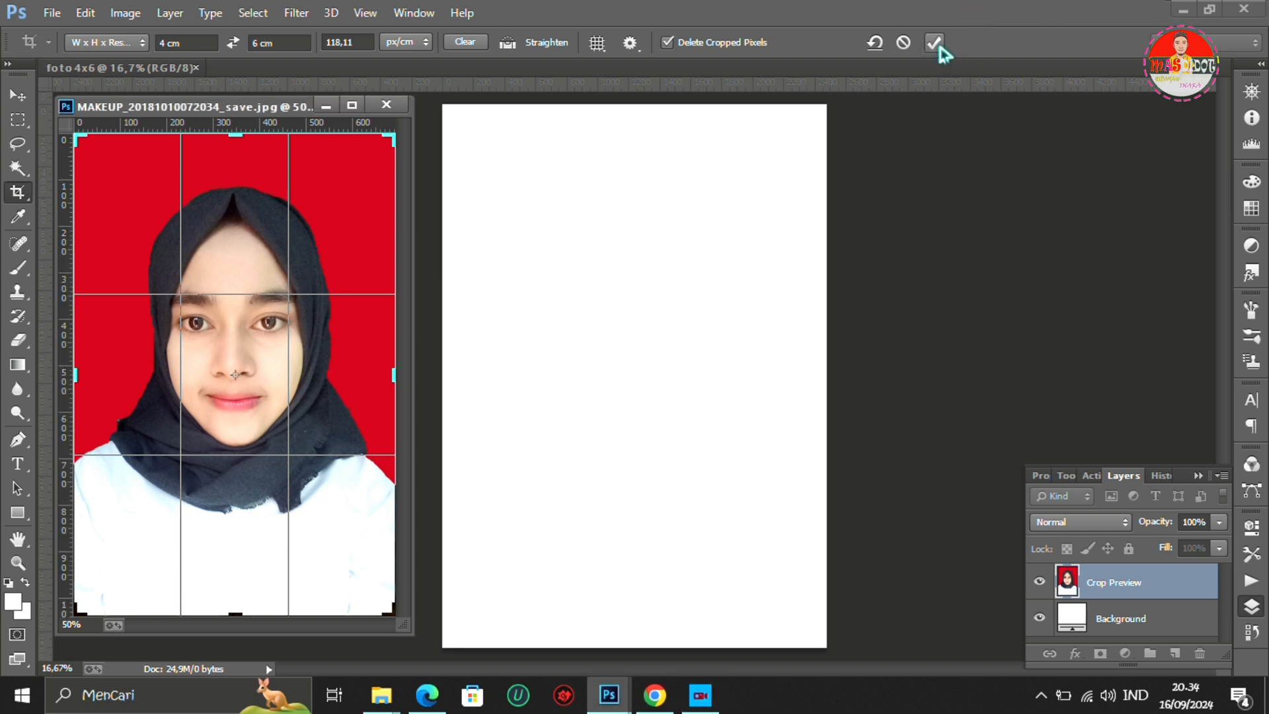
click(937, 45)
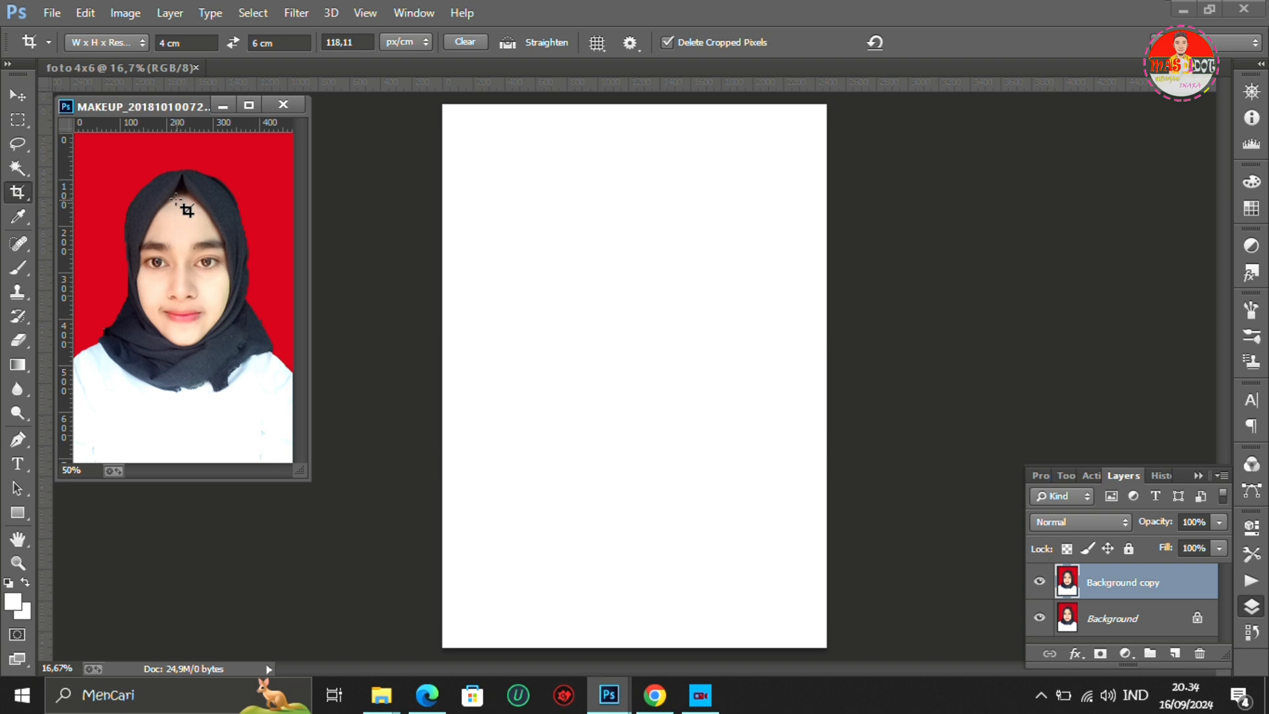
- Copy the cropped portrait to the foto 4x6 page's upper-left corner and duplicate it three times in a row across the page
click(18, 97)
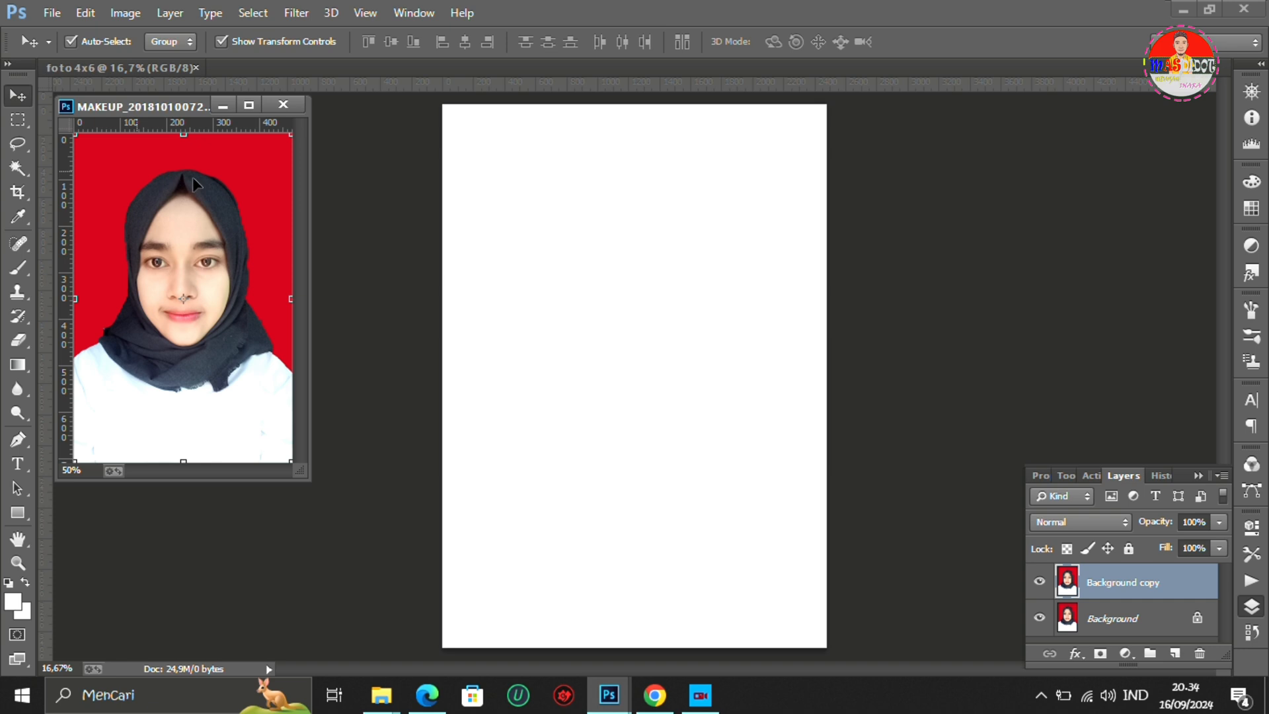
drag(192, 176, 535, 178)
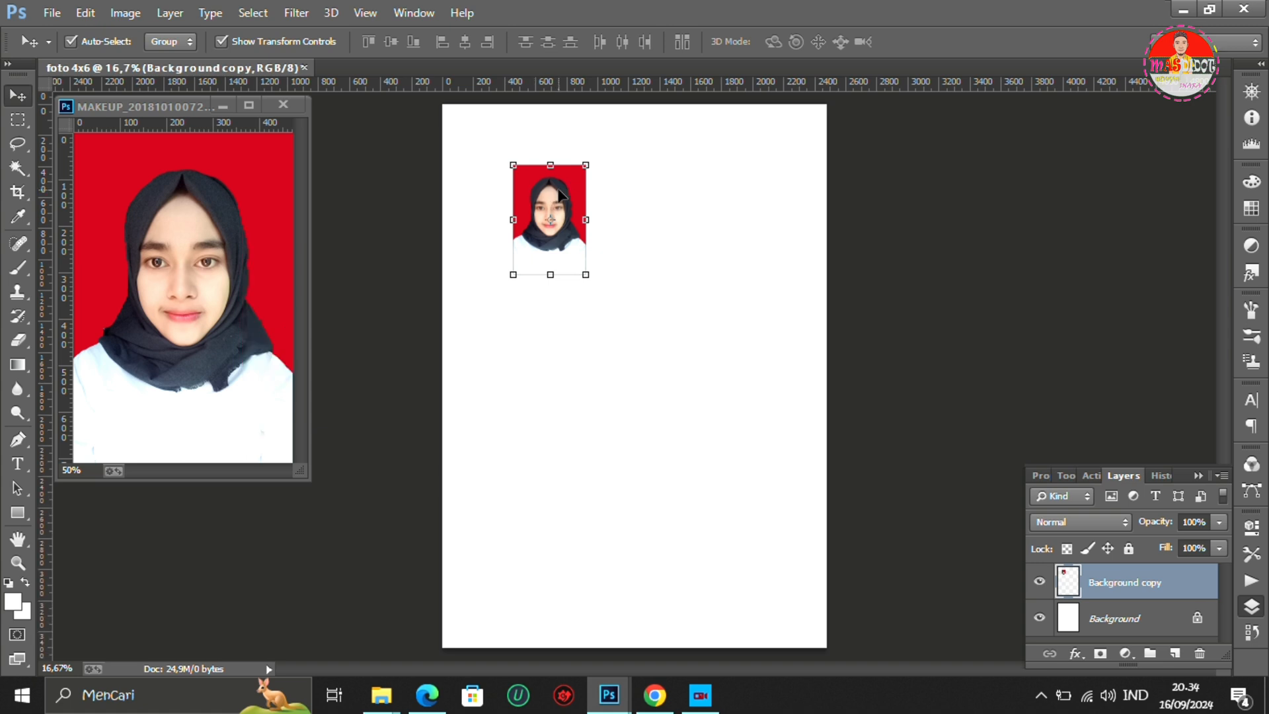
drag(559, 192, 507, 139)
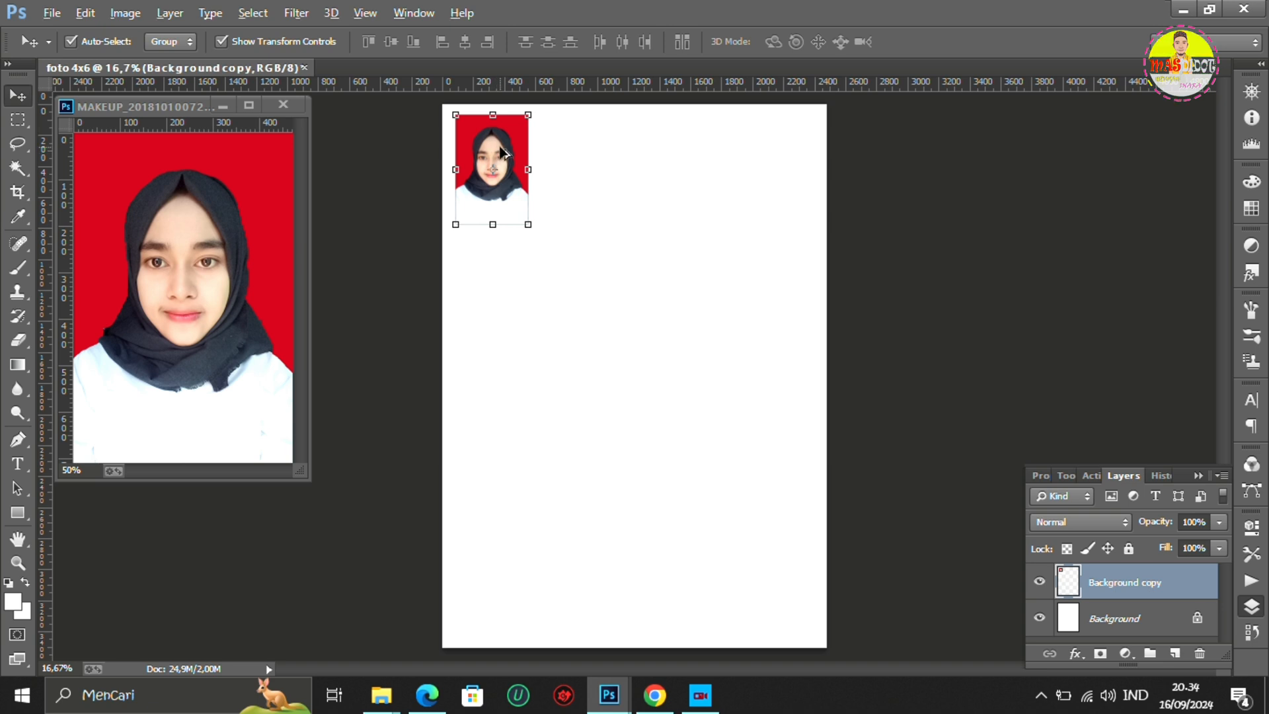
drag(501, 151, 772, 160)
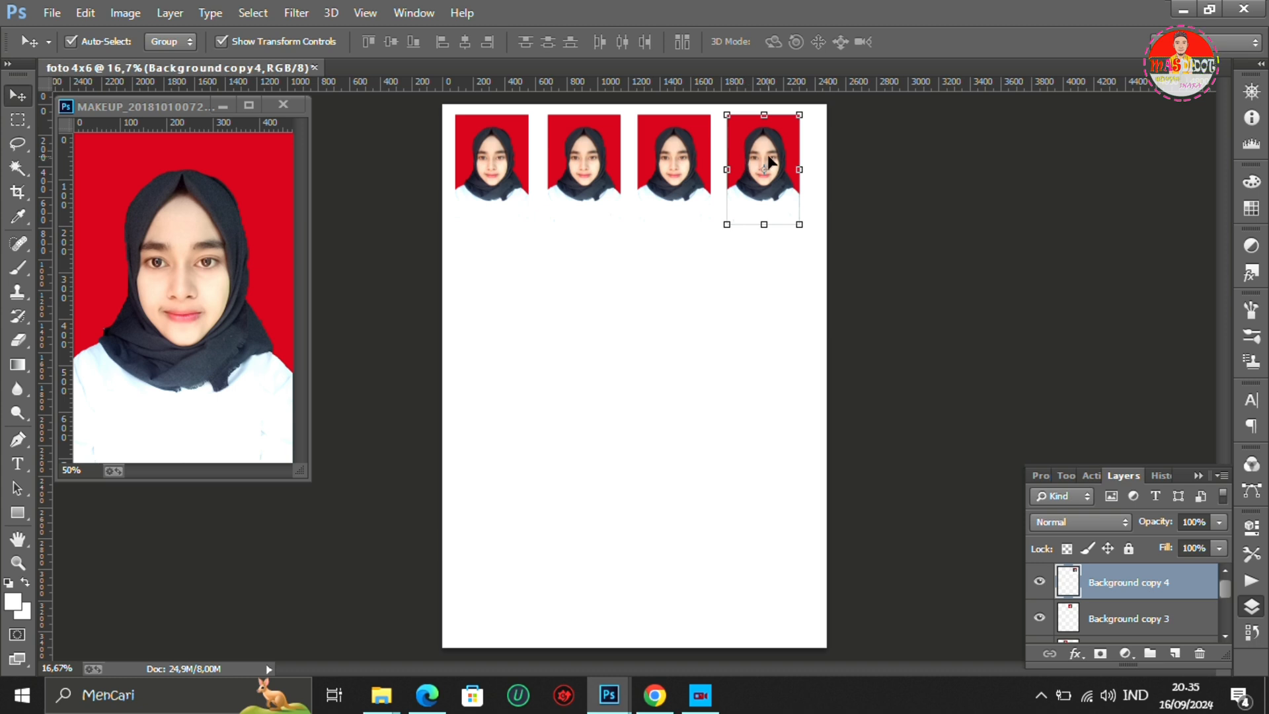
- Add a 16 px black Stroke layer style to the first portrait in the foto 4x6 page's row
click(493, 167)
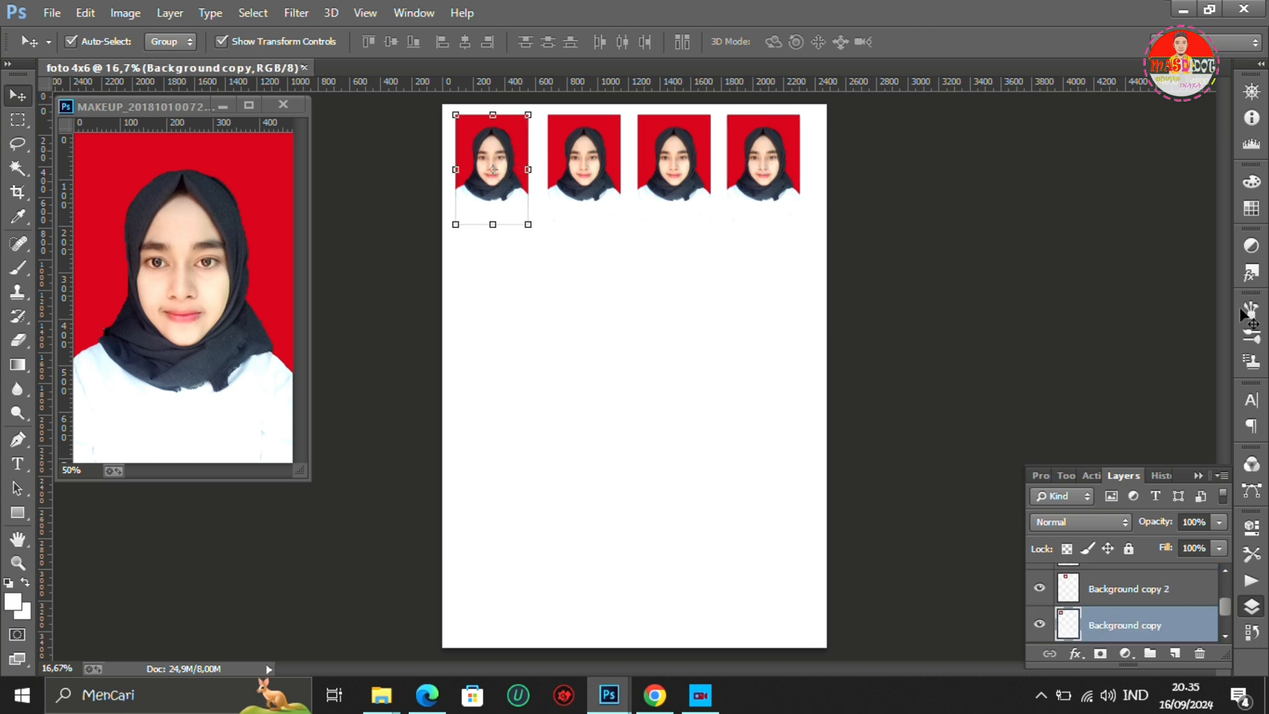
right_click(1127, 627)
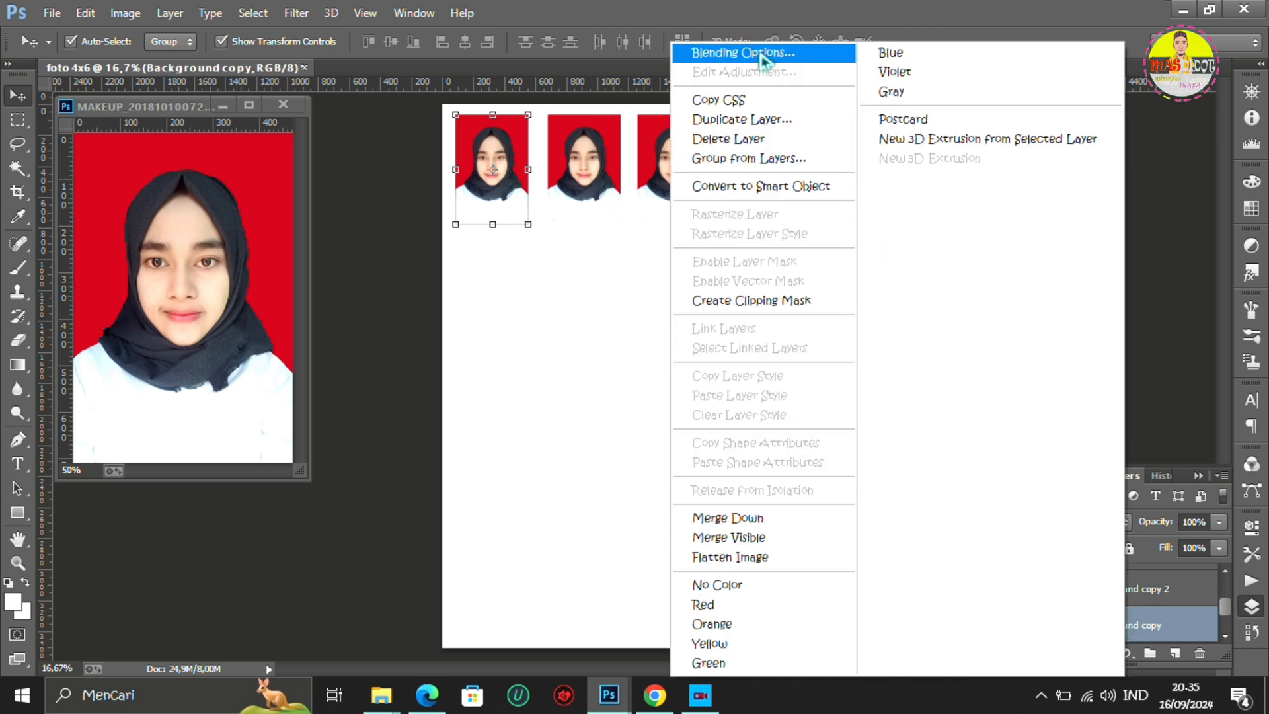
click(760, 56)
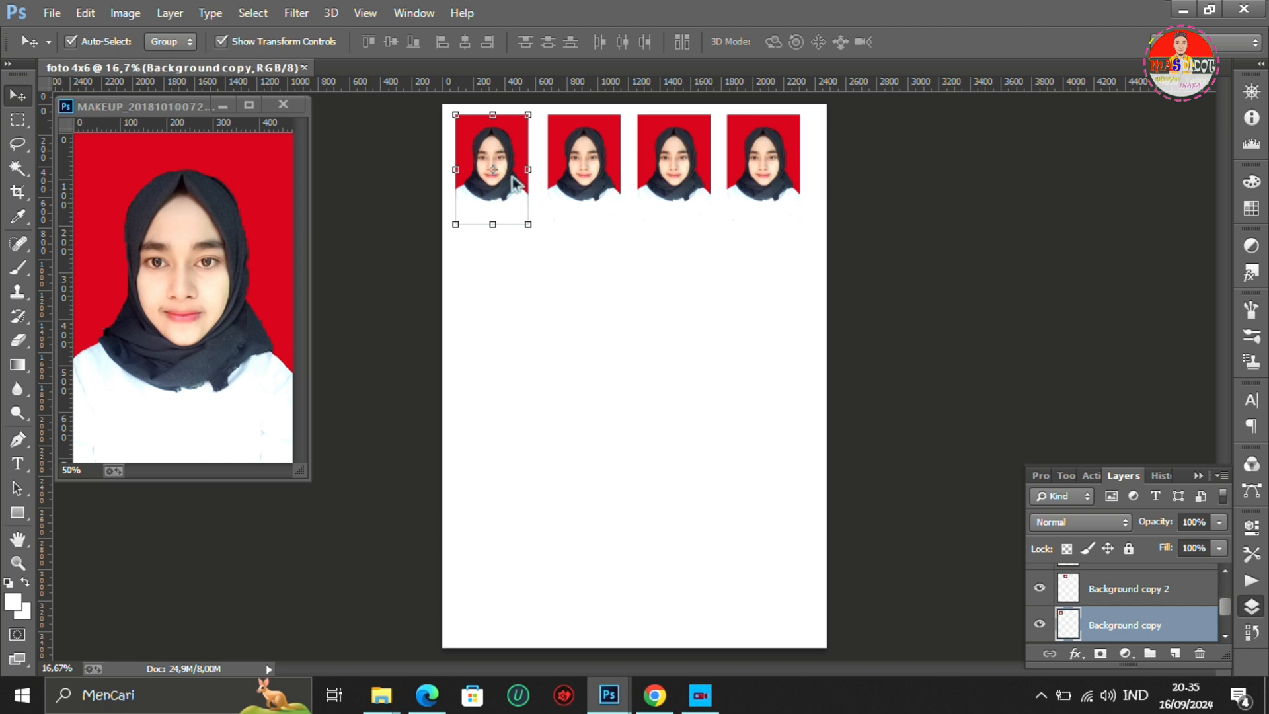
key(space)
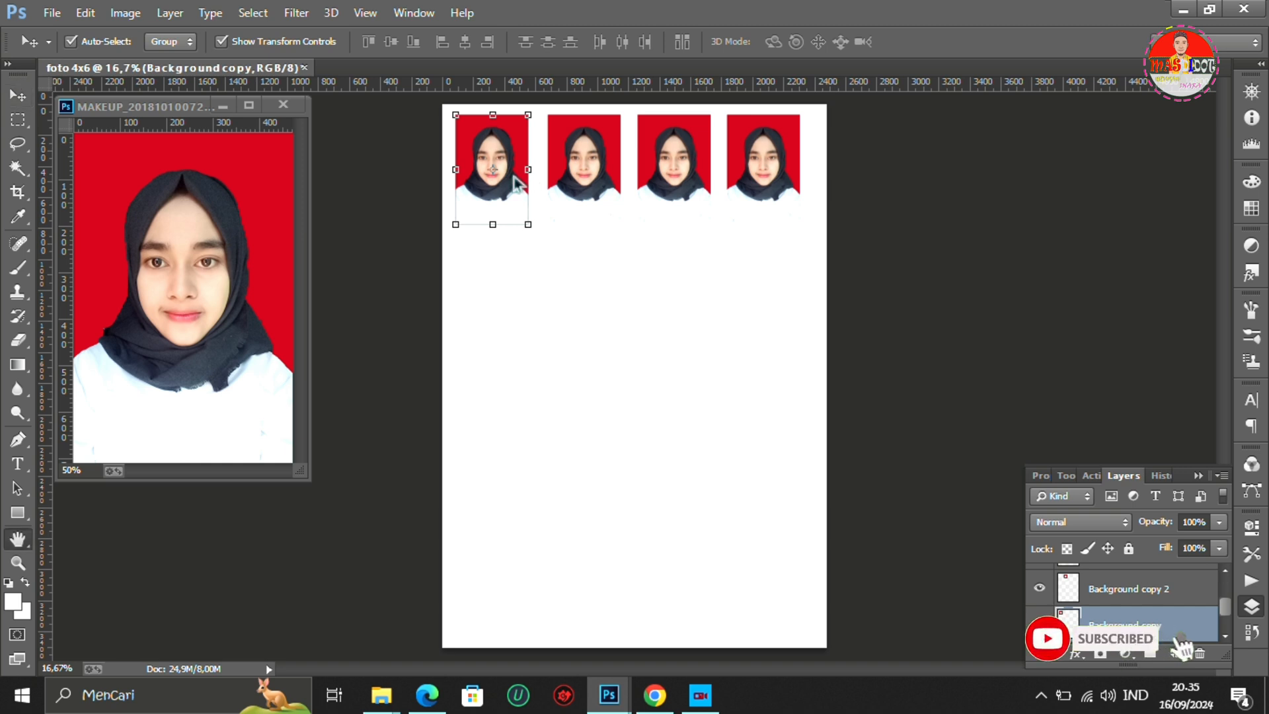
double_click(514, 176)
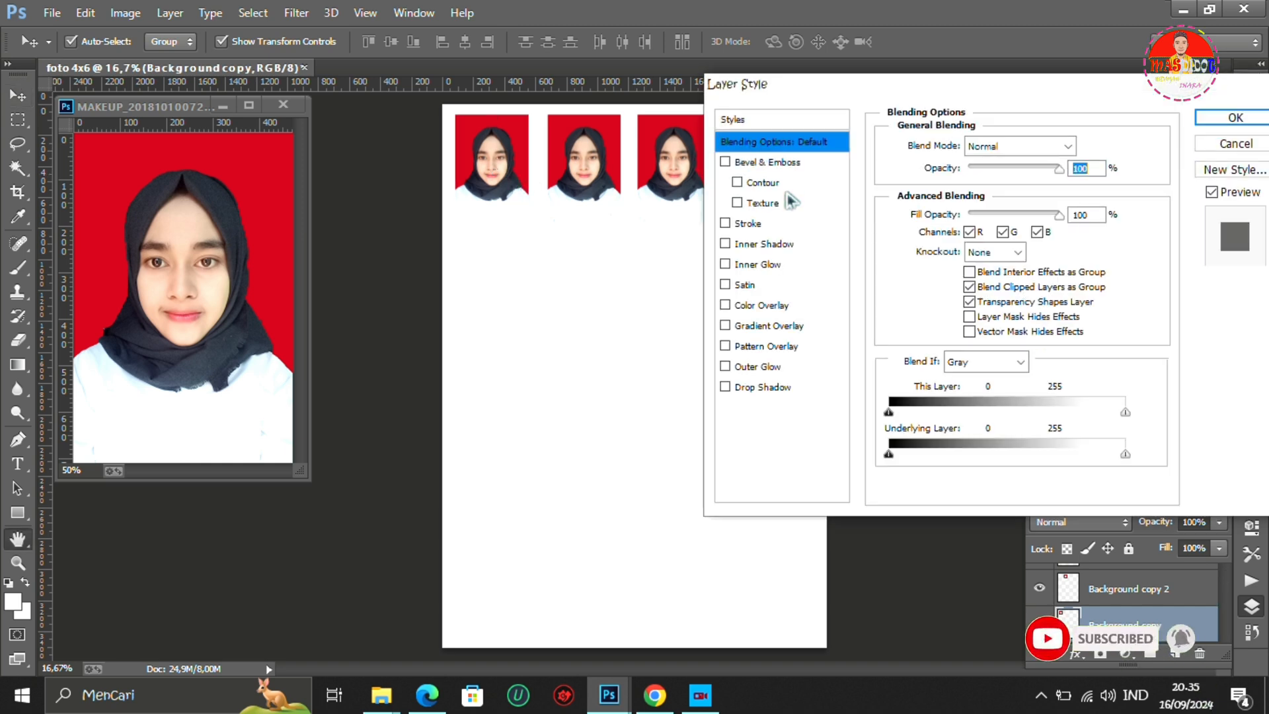
click(750, 224)
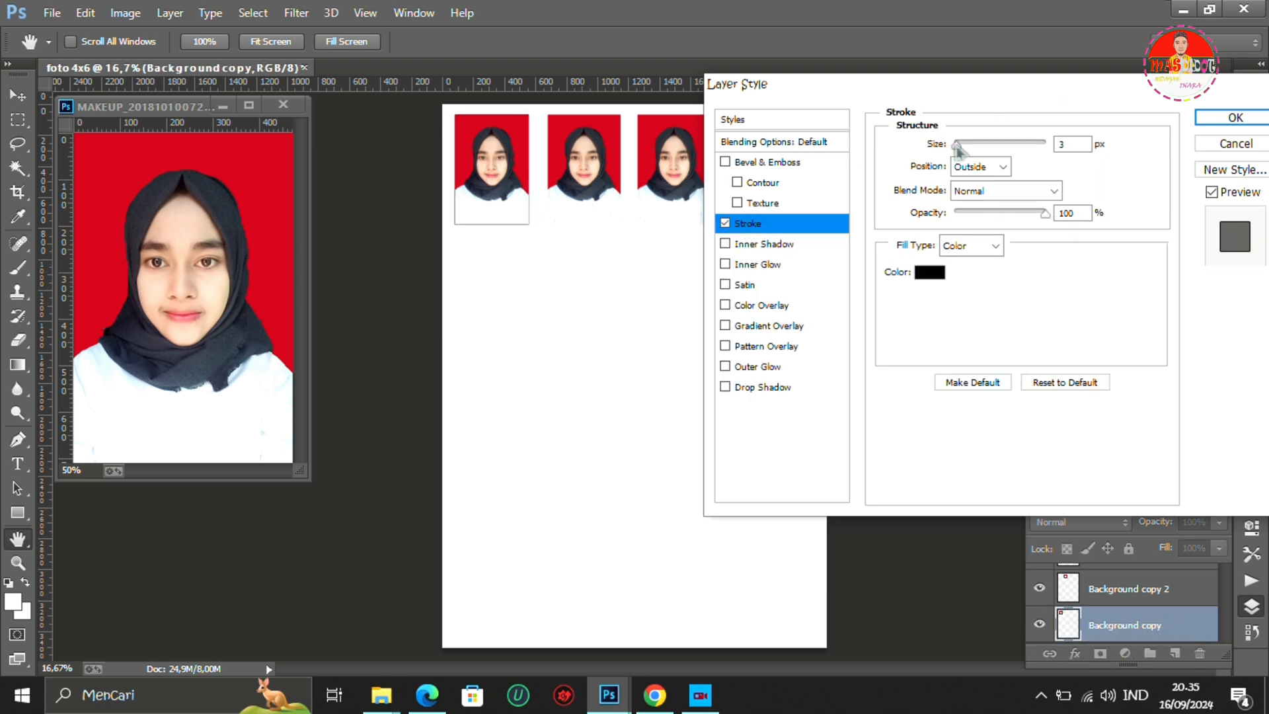
drag(957, 149, 969, 153)
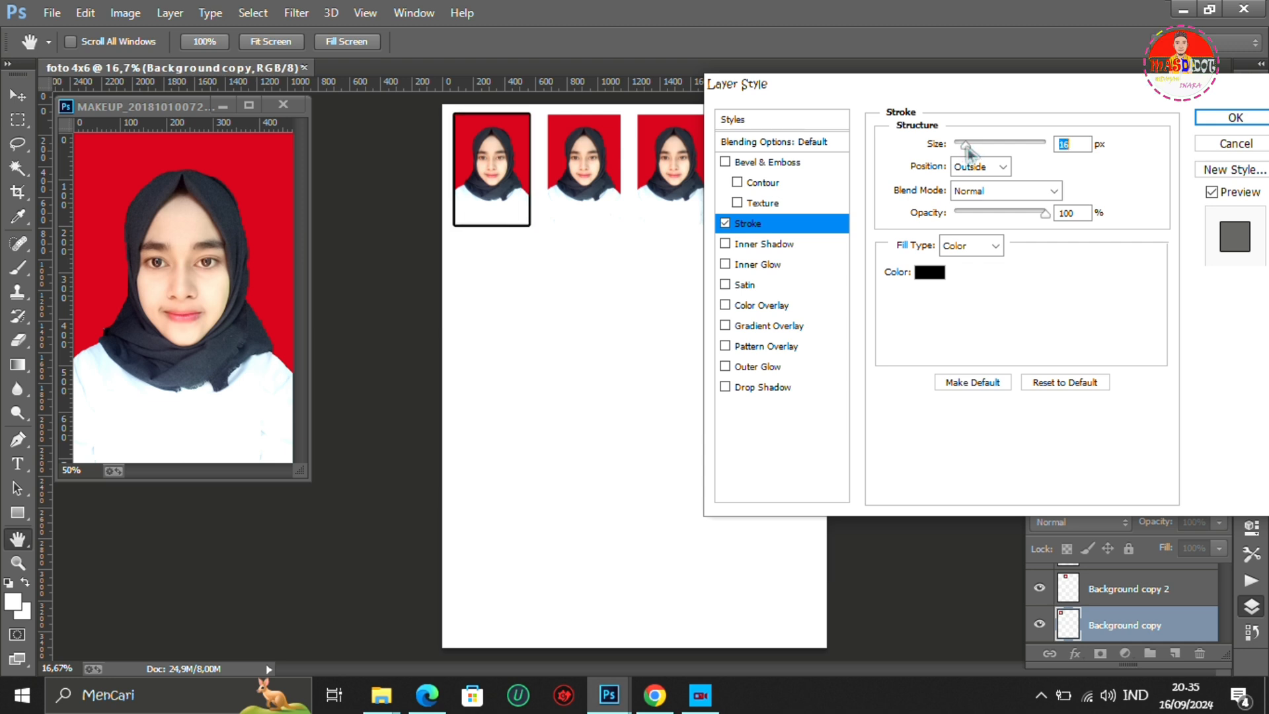
click(1222, 121)
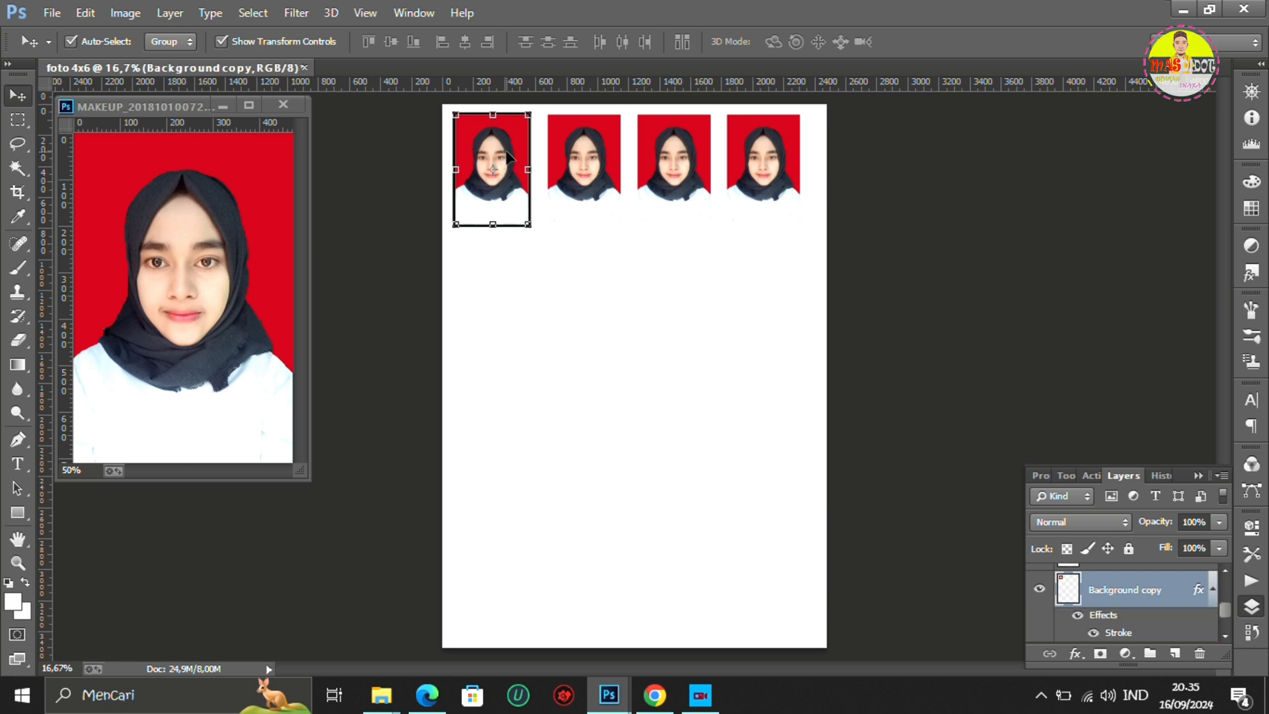
- Replace the three unbordered portraits with three duplicates of the bordered one, spaced evenly across the row
click(601, 156)
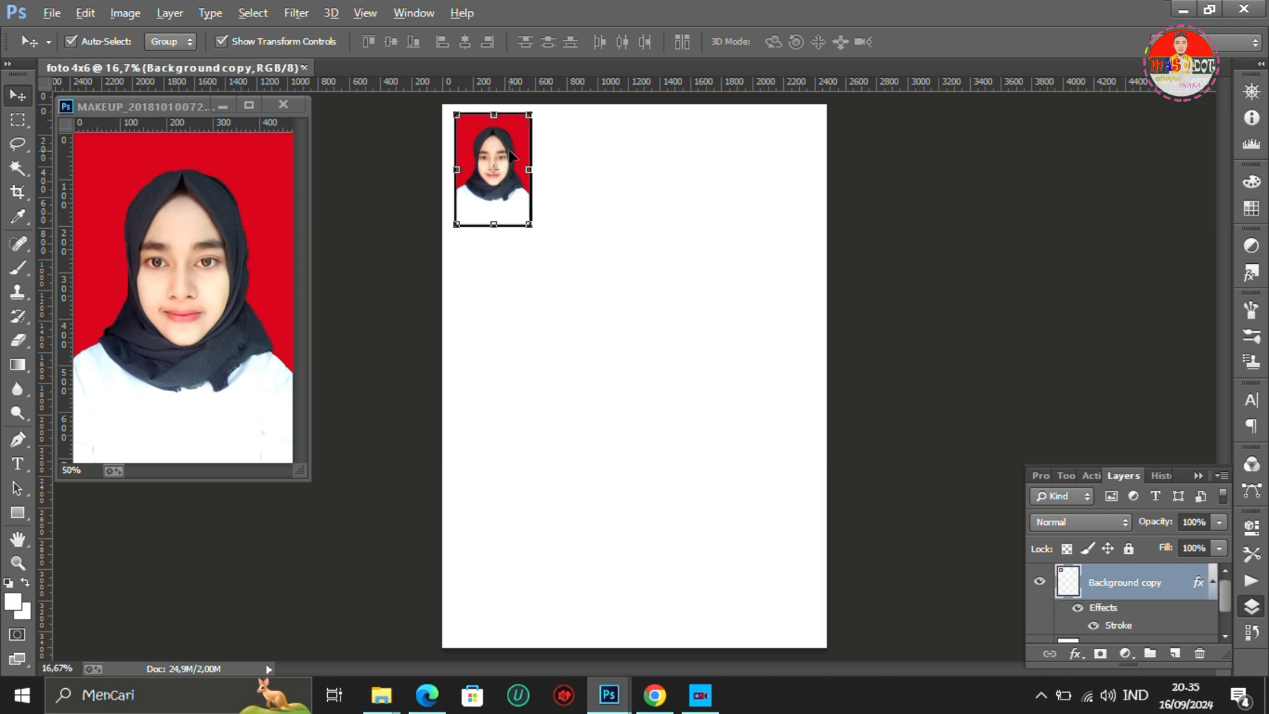
drag(568, 156, 788, 159)
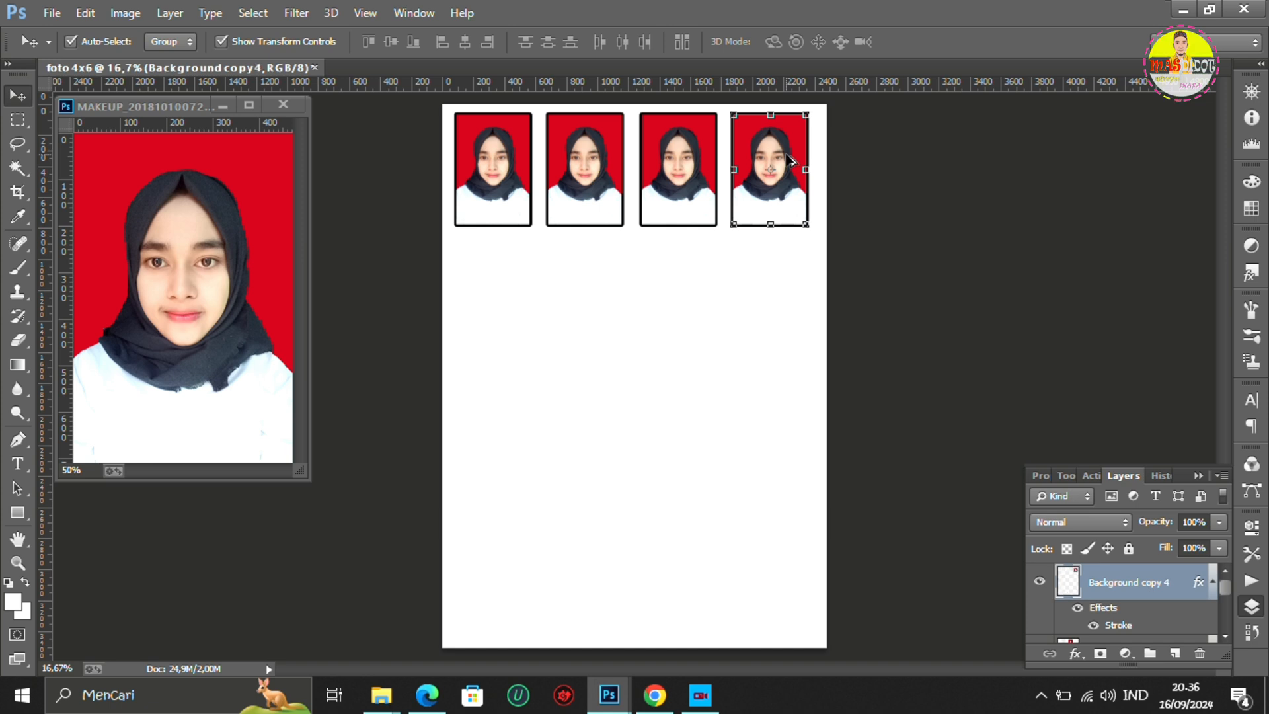
click(525, 257)
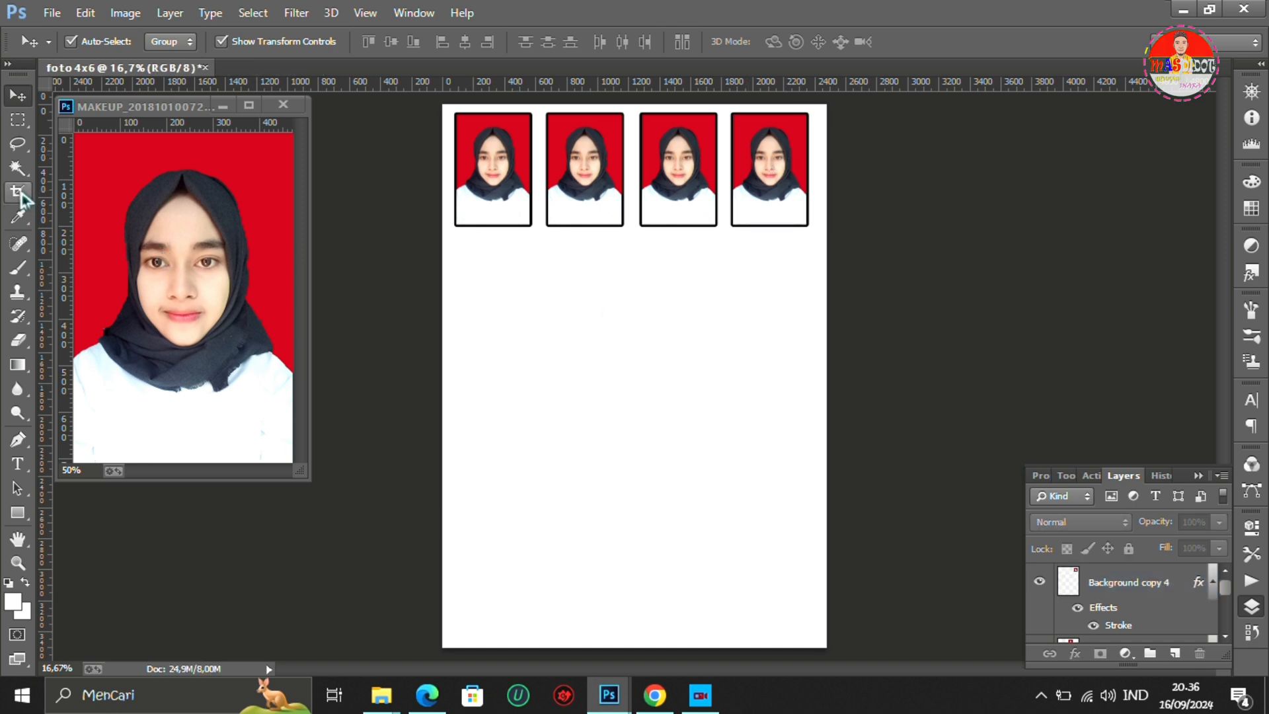
- Set the Crop tool to 2 cm wide by 3 cm high on the source portrait and apply the crop
click(18, 192)
click(17, 95)
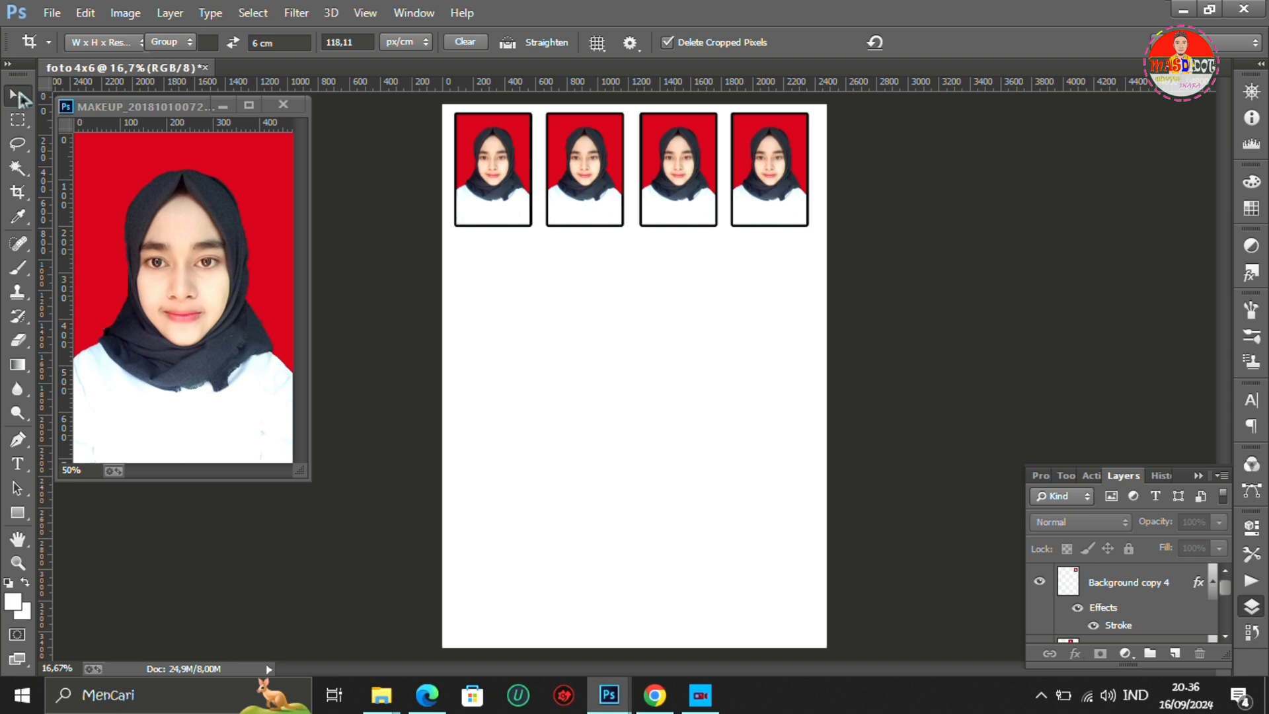
click(184, 204)
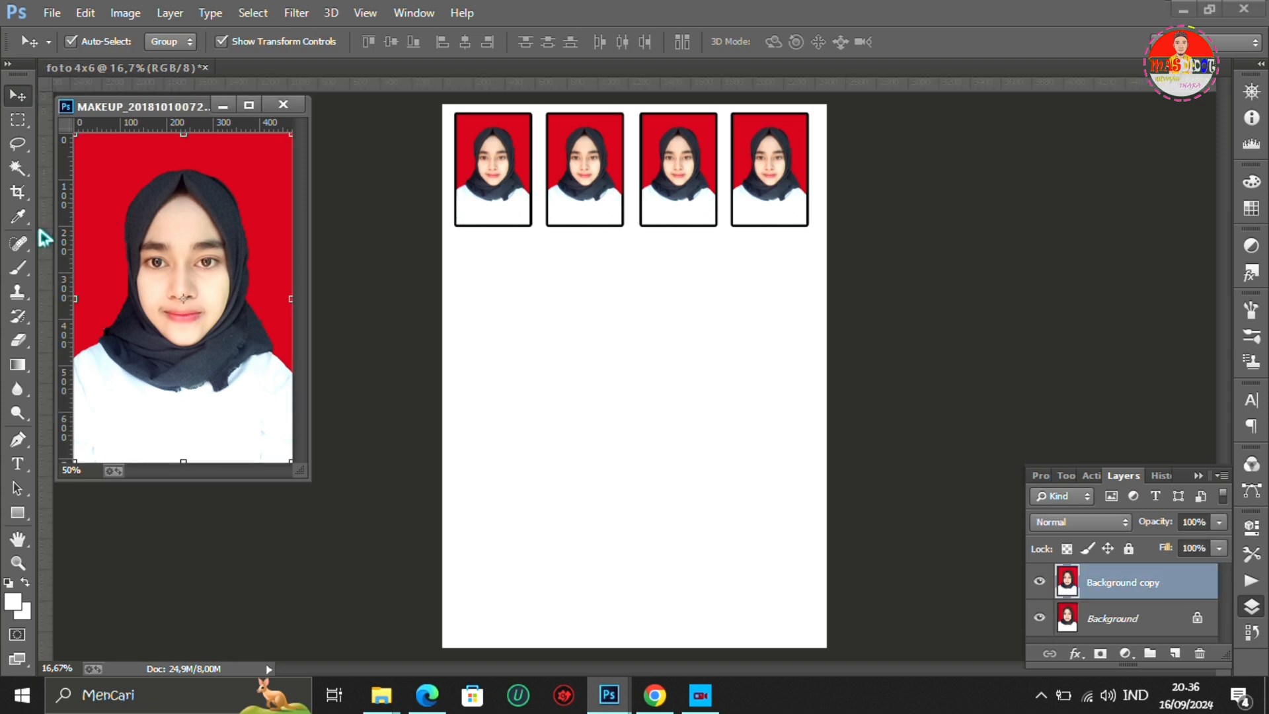
click(17, 192)
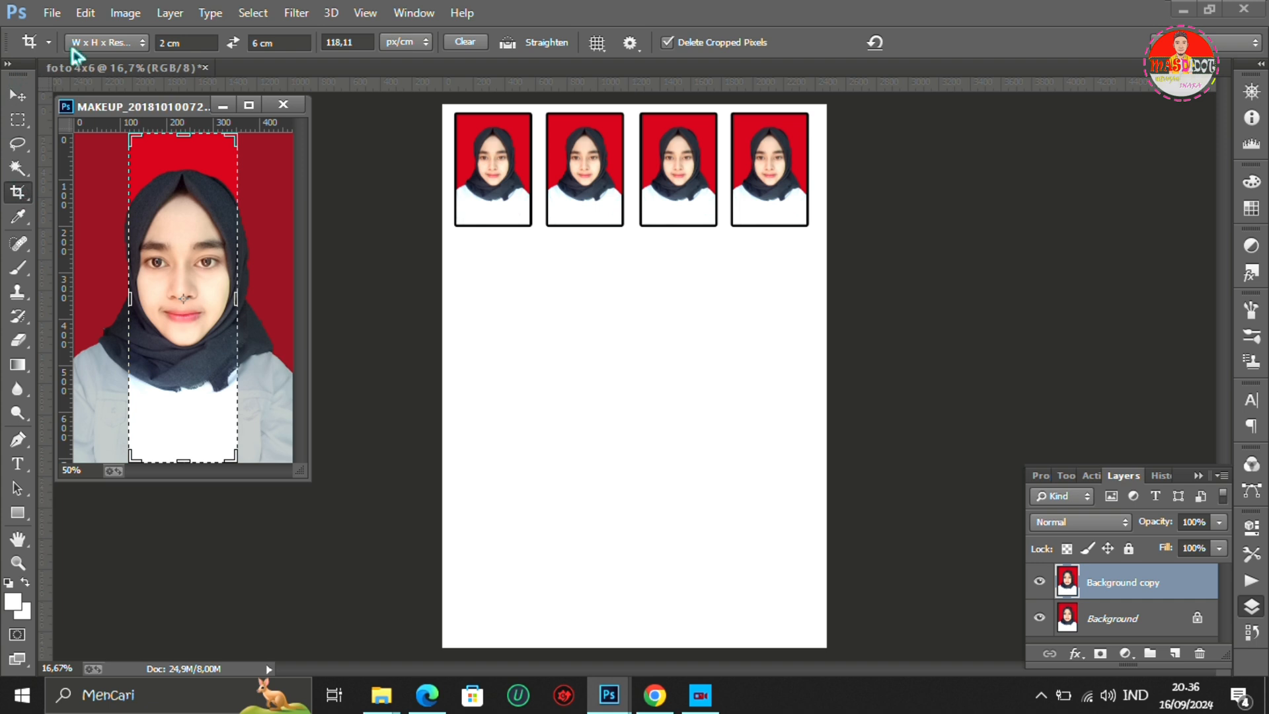
click(163, 45)
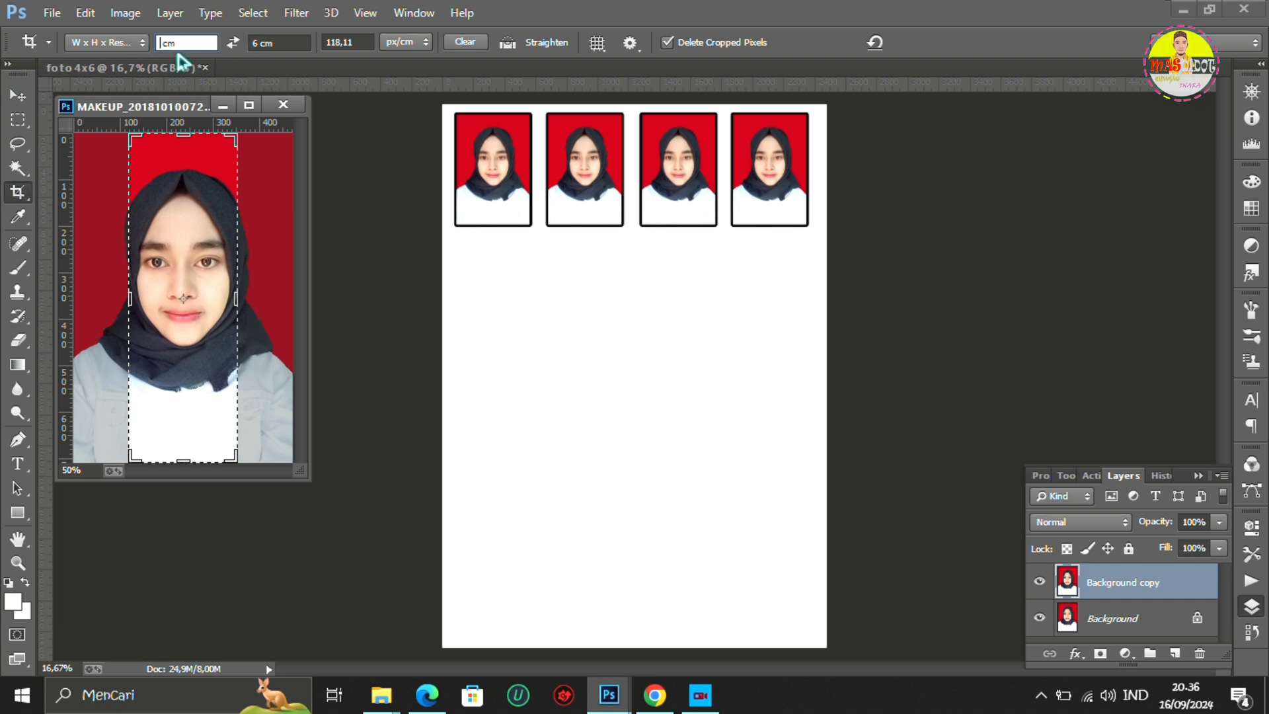
text(2)
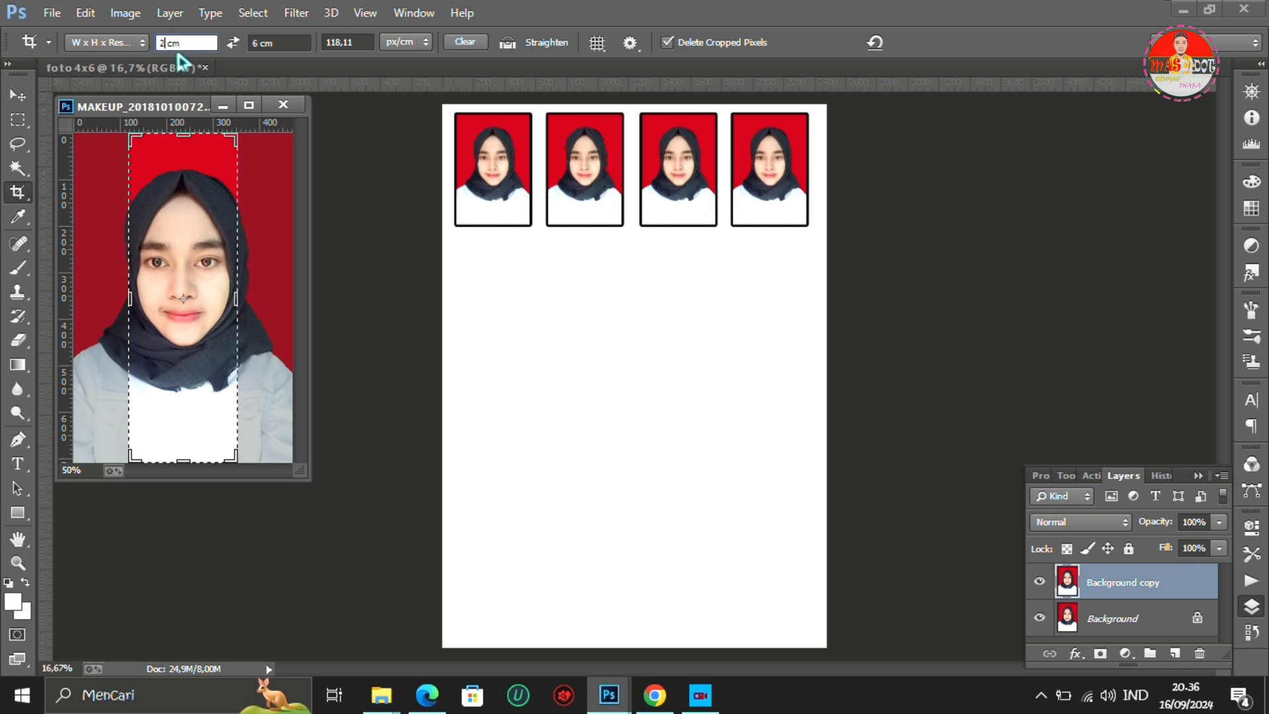
click(258, 44)
key(BackSpace)
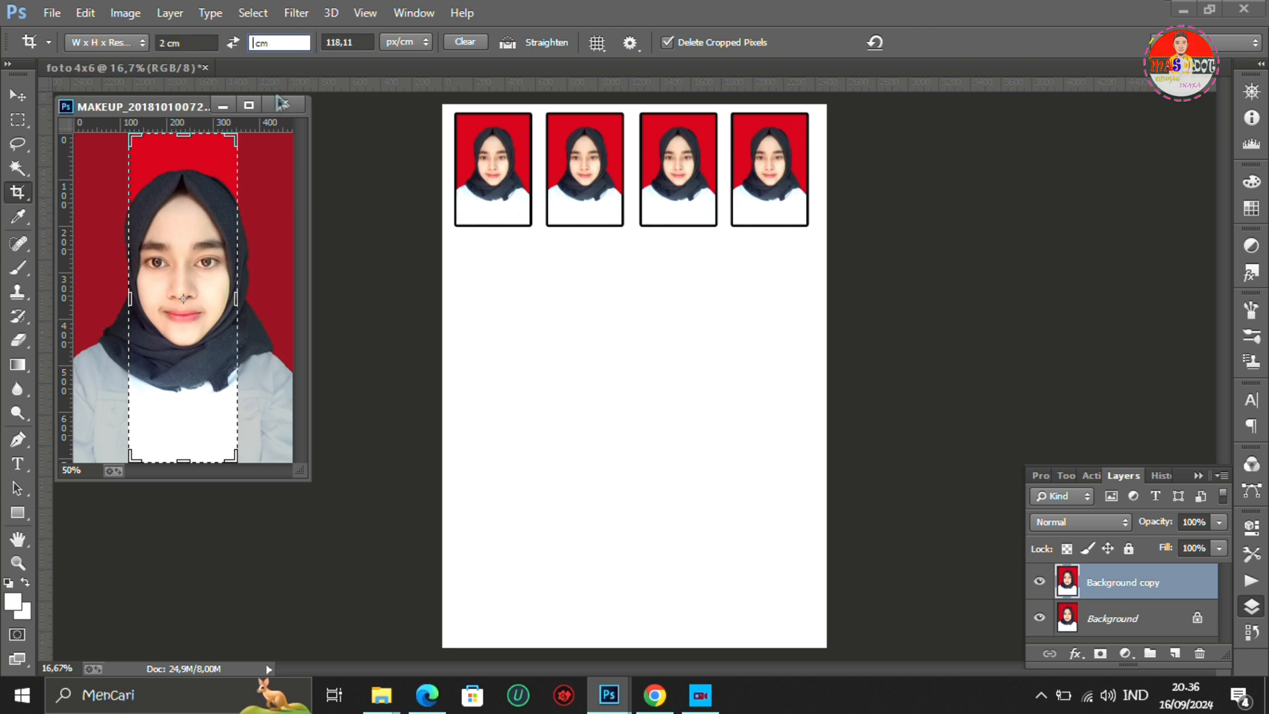
text(3)
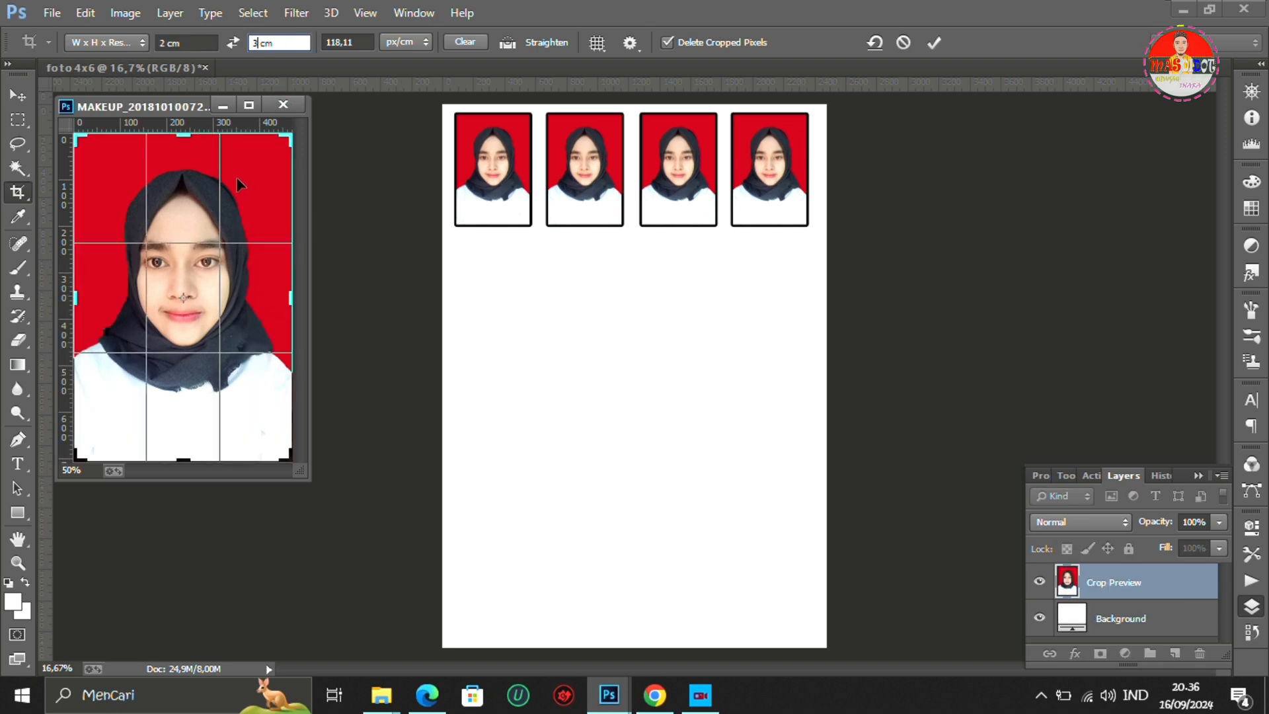
click(935, 44)
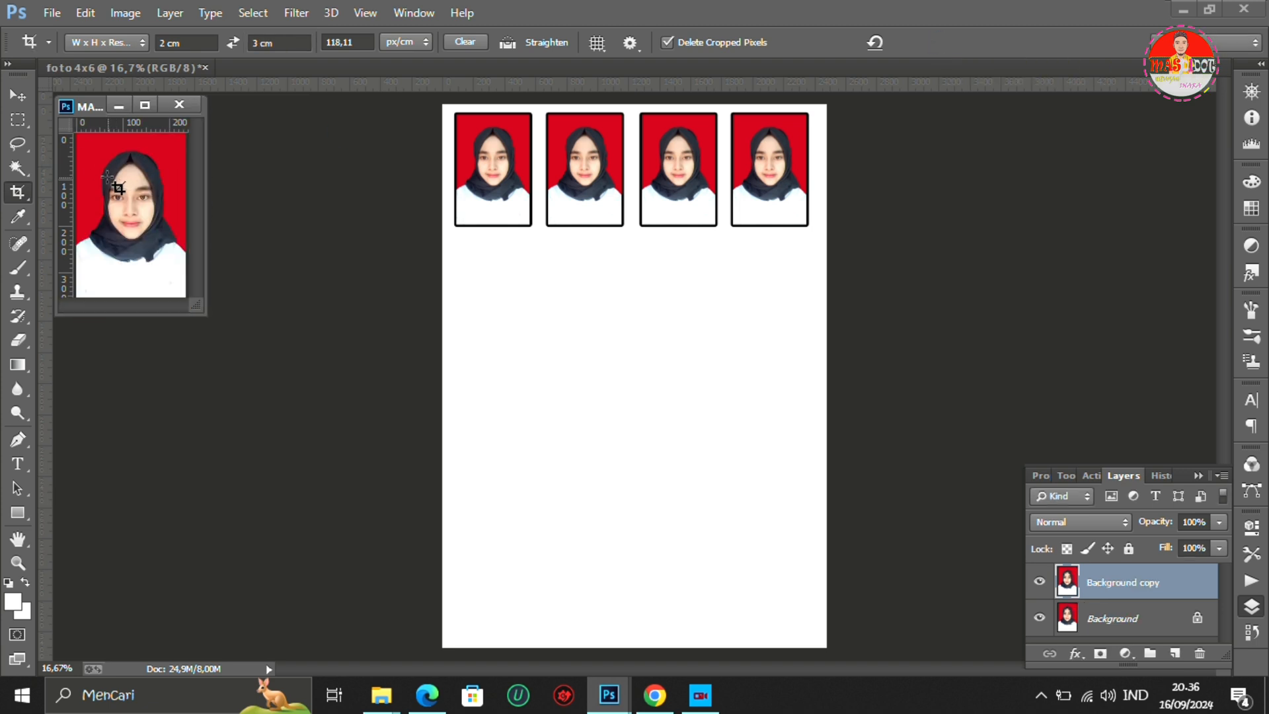
- Copy the 2x3 cm portrait onto the foto 4x6 page and place it beneath the first large photo, aligned with its left edge
click(18, 95)
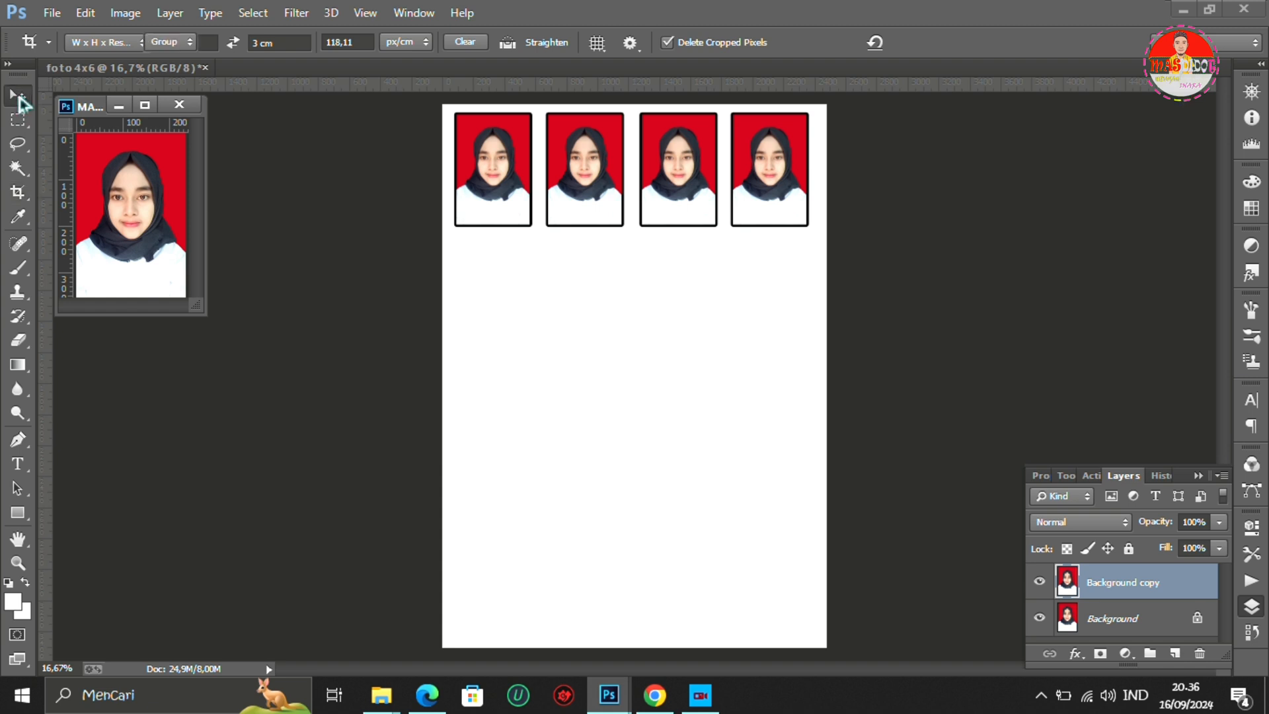
drag(104, 166, 258, 203)
drag(421, 249, 493, 277)
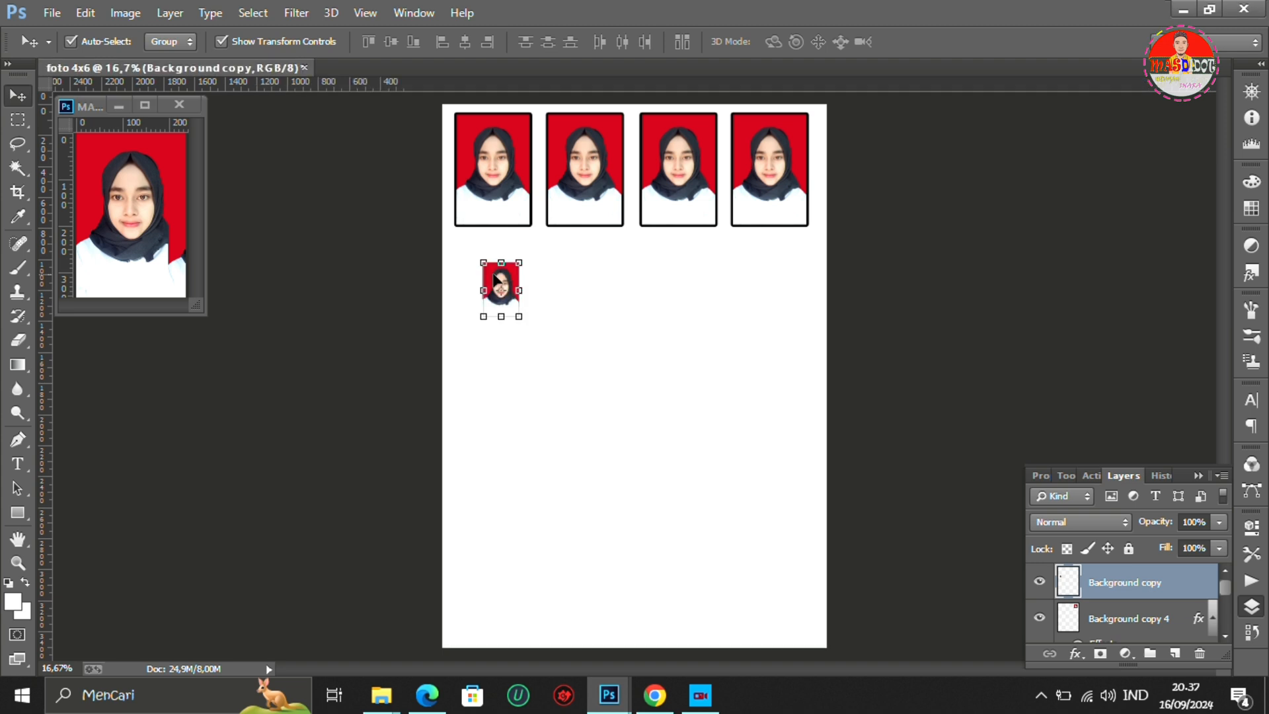
drag(506, 278, 489, 265)
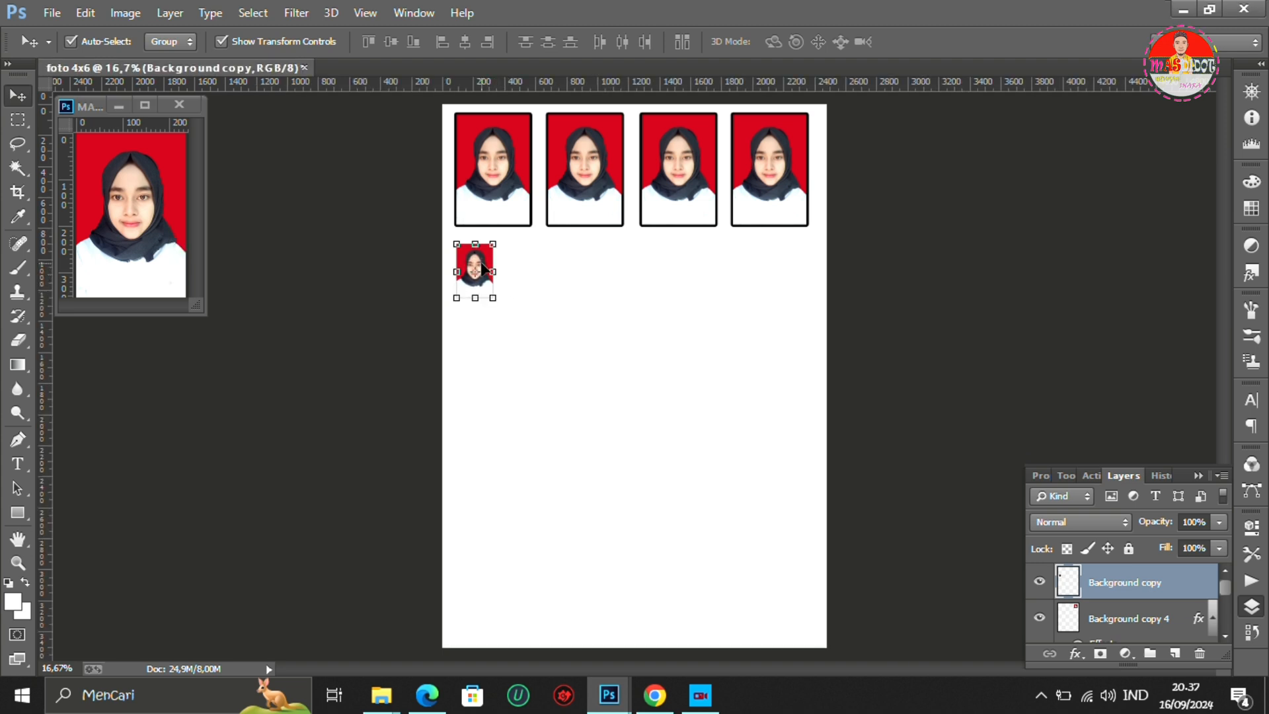
- Add a 10 px black Stroke layer style to the small 2x3 cm portrait
right_click(1137, 589)
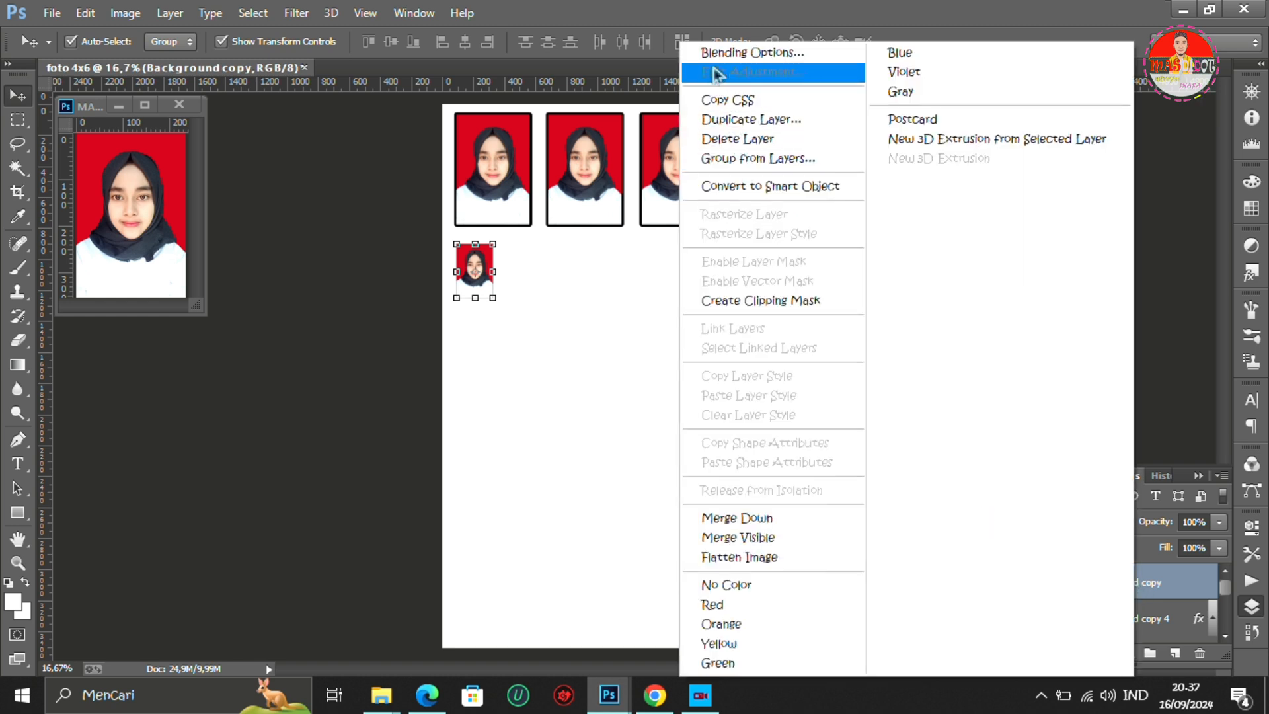
click(749, 53)
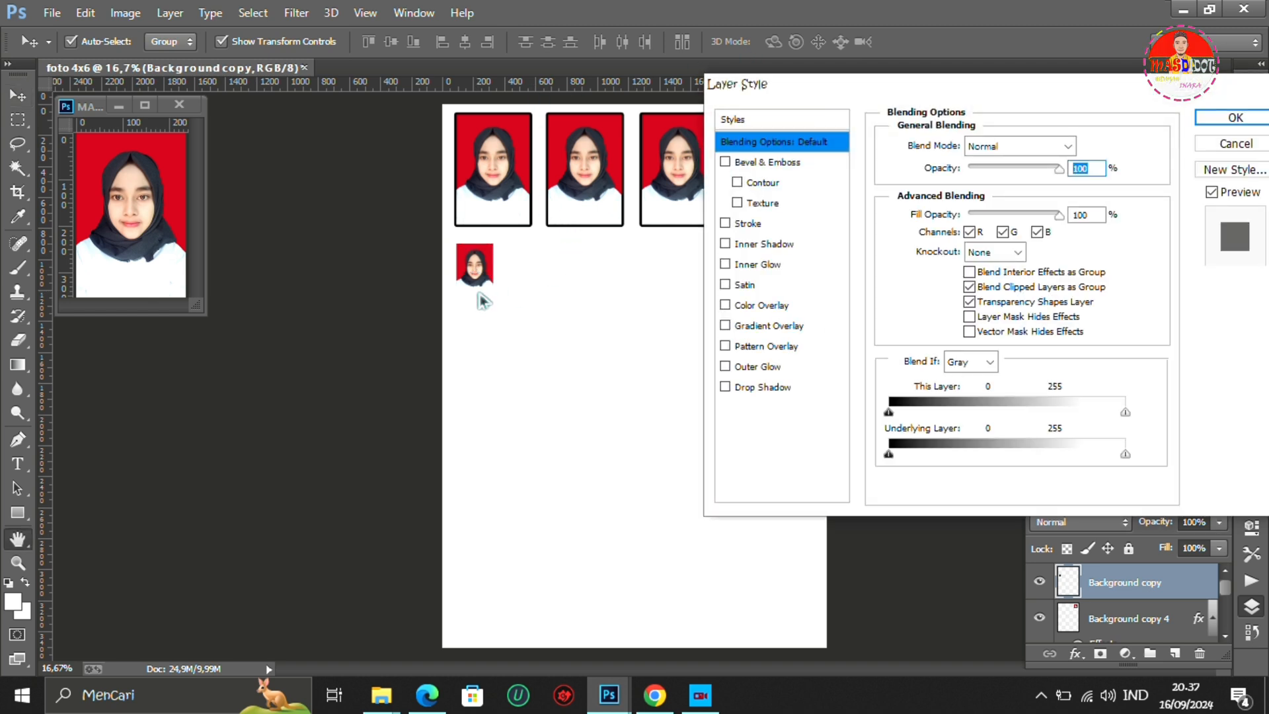
click(760, 225)
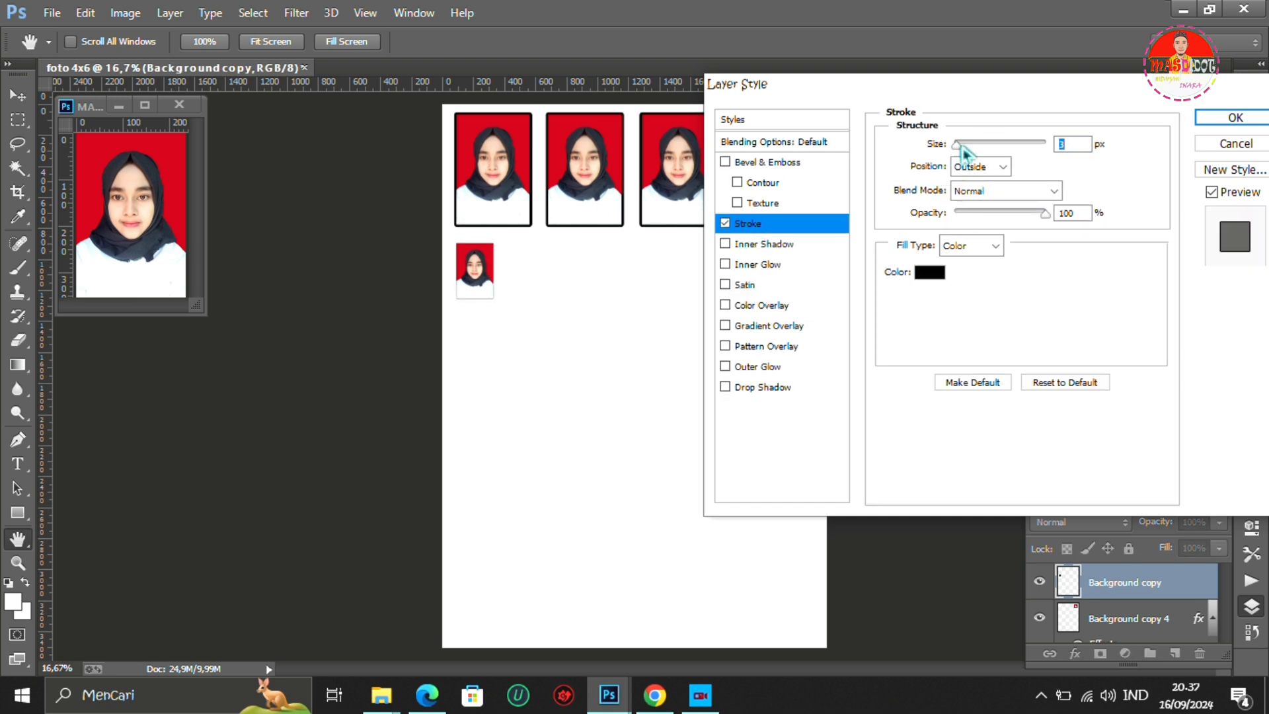
drag(963, 150, 967, 153)
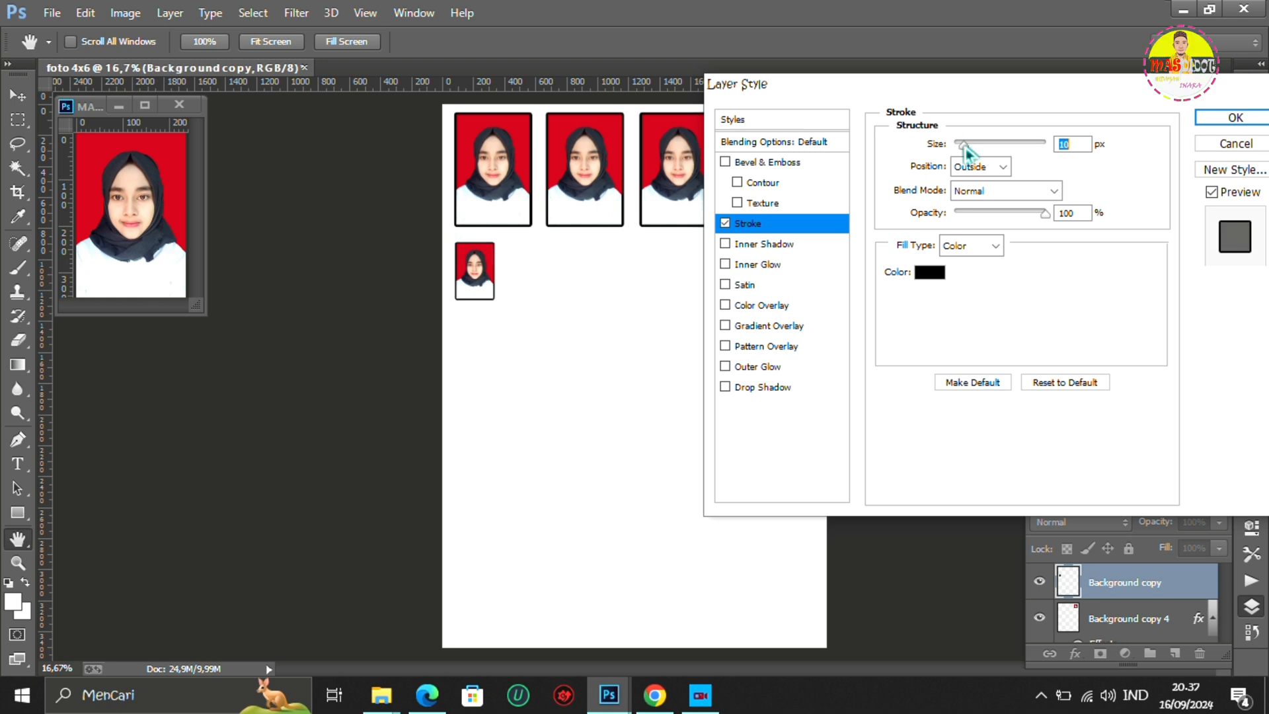
click(1218, 124)
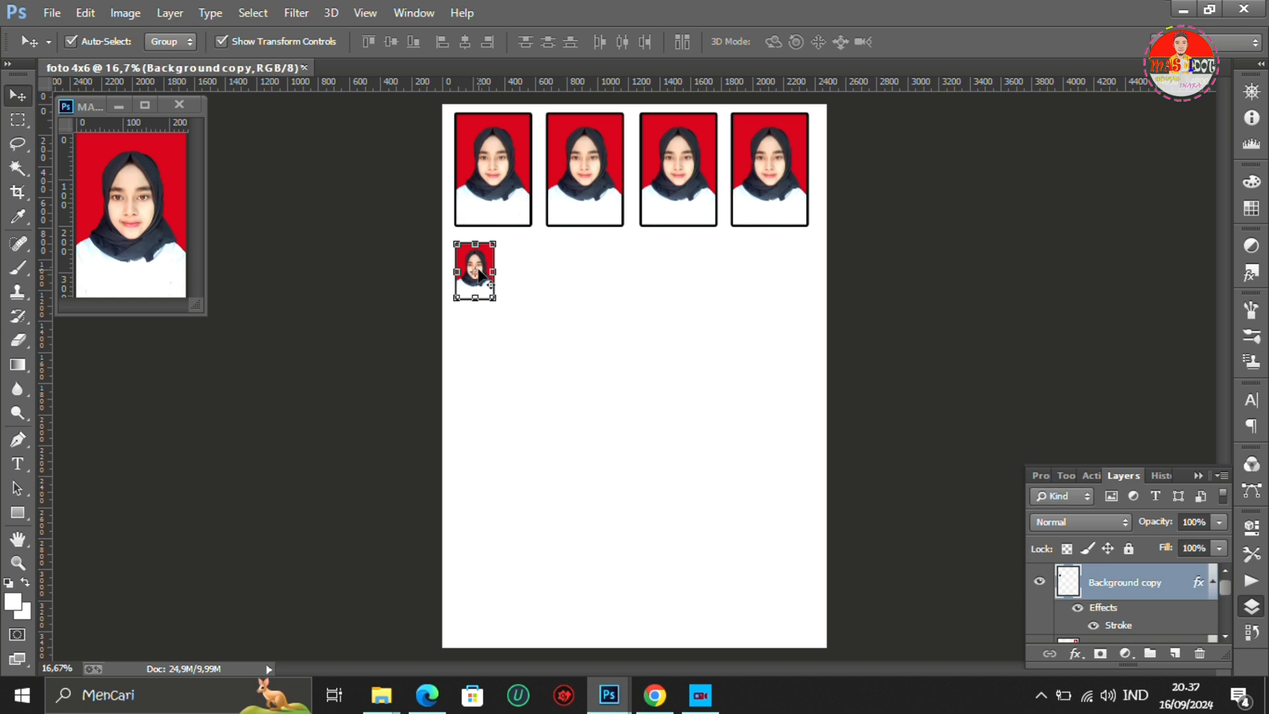
key(ctrl+t)
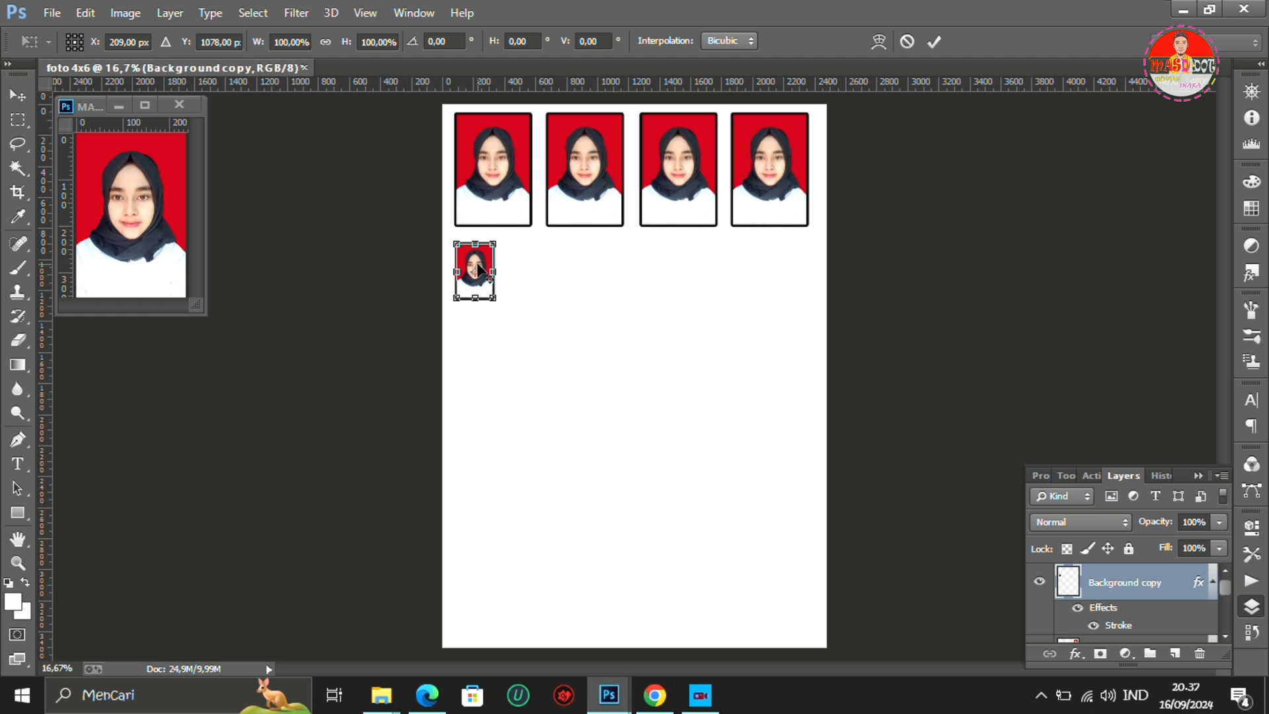
drag(478, 268, 488, 268)
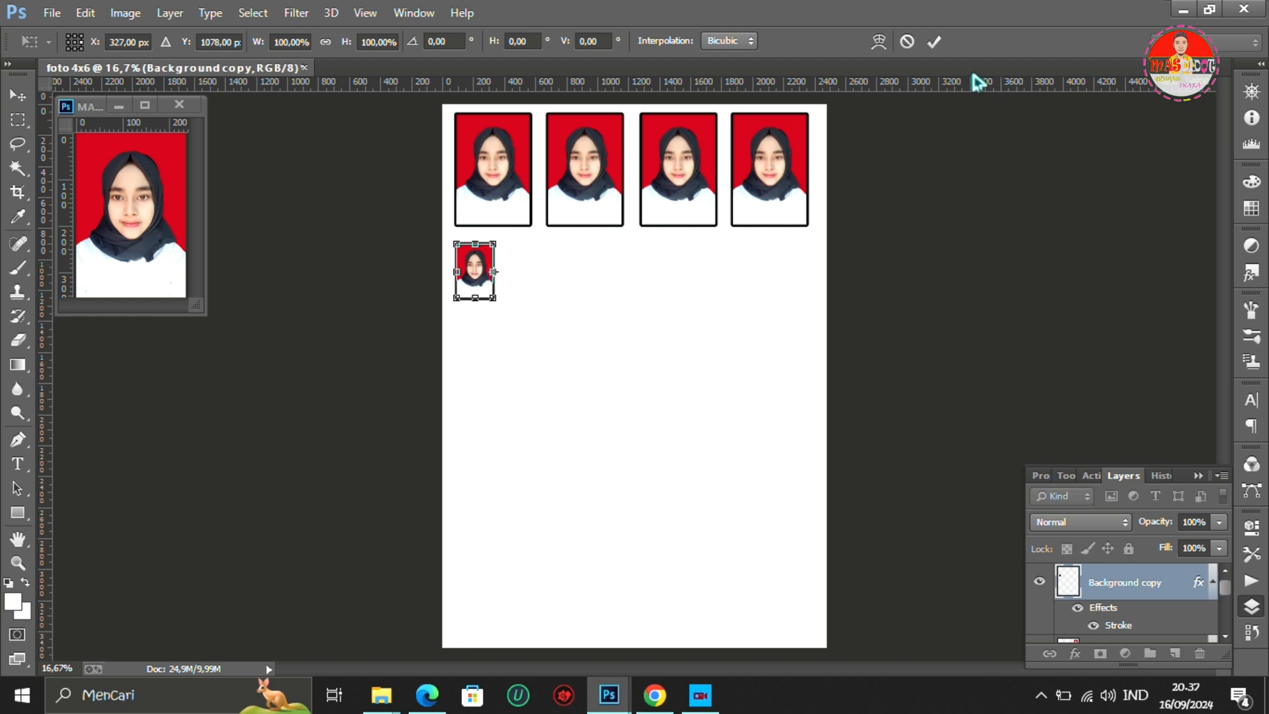
click(934, 41)
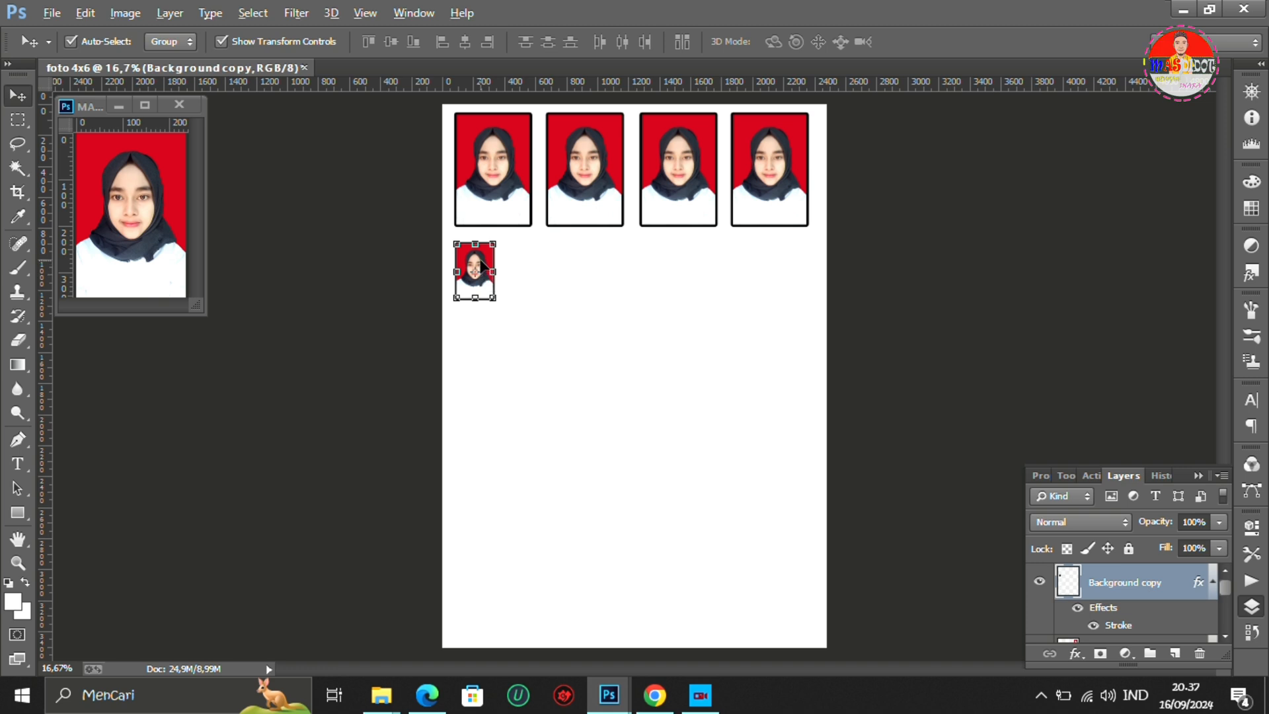
- Duplicate the bordered 2x3 cm portrait three times in an evenly spaced row beneath the large photos
alt+drag(482, 266, 533, 267)
key(ctrl+t)
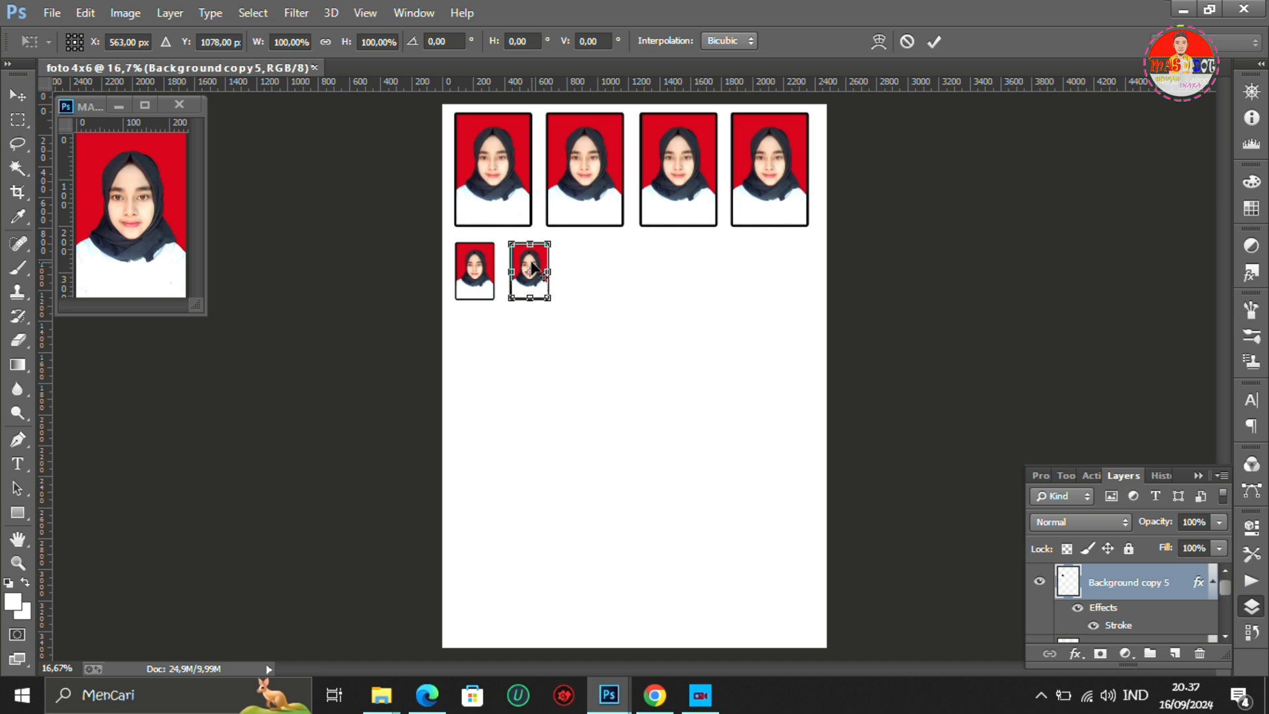
click(934, 42)
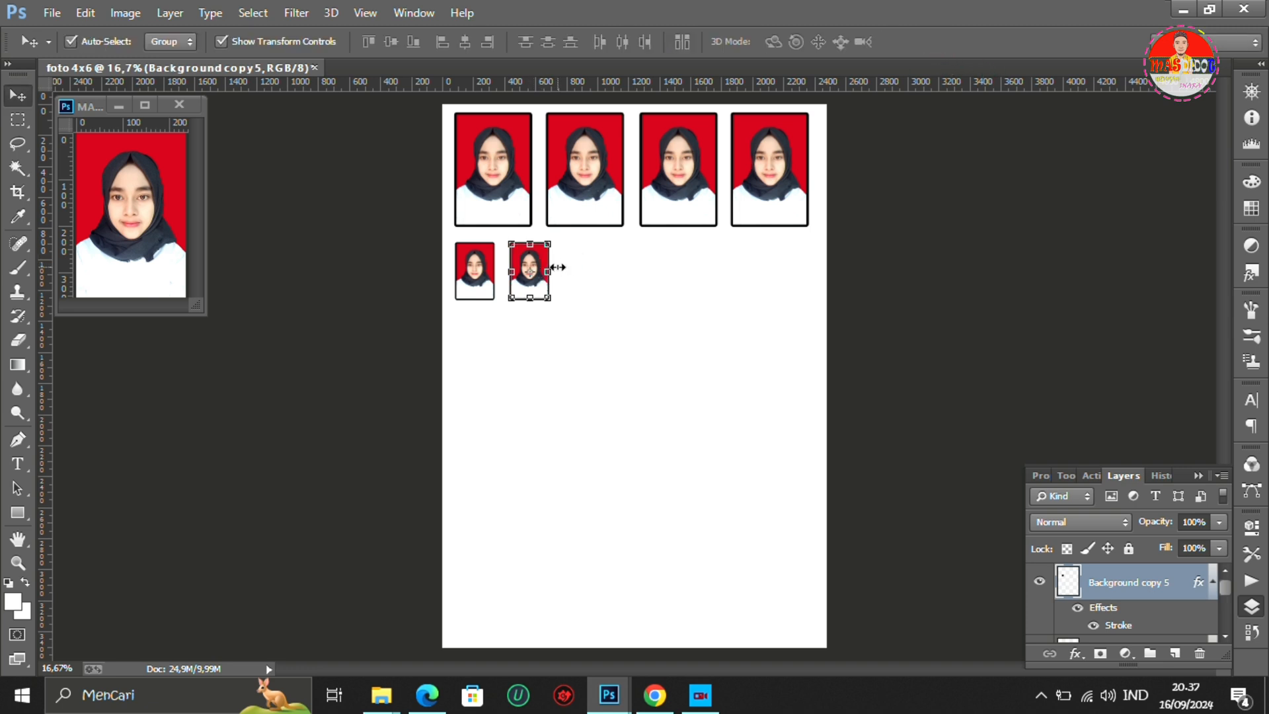
key(ctrl+t)
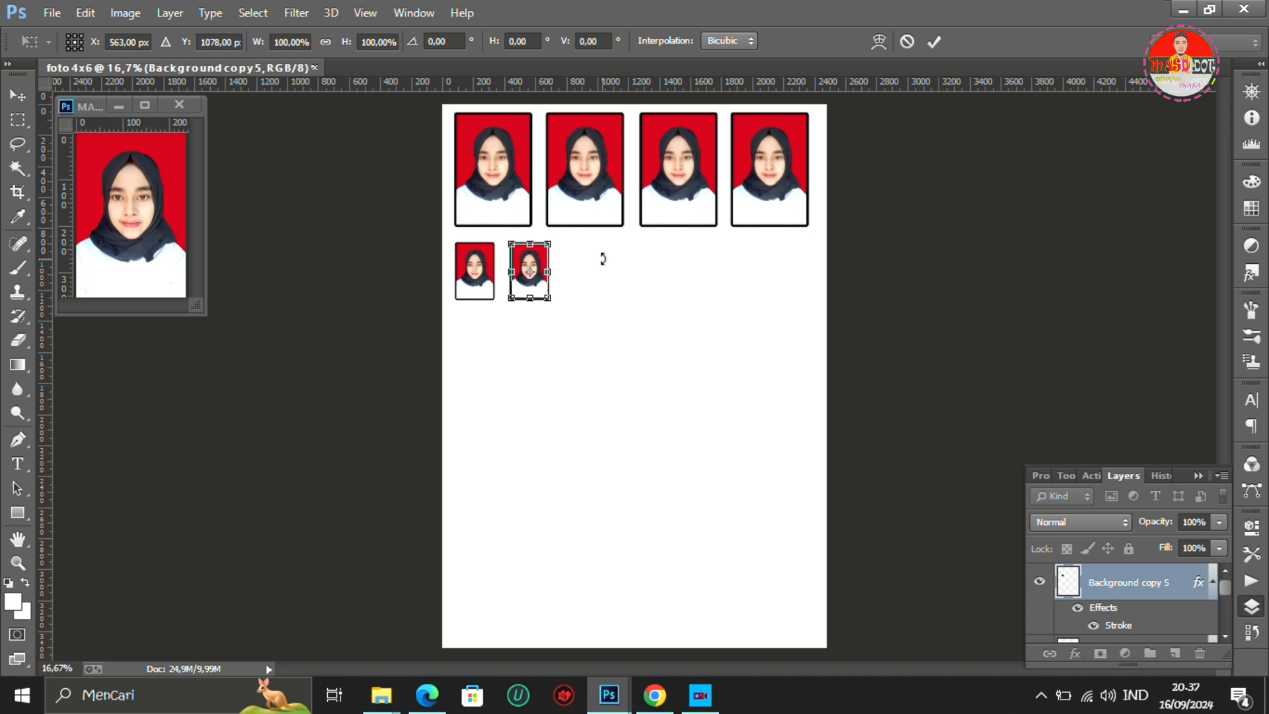
click(935, 41)
click(541, 265)
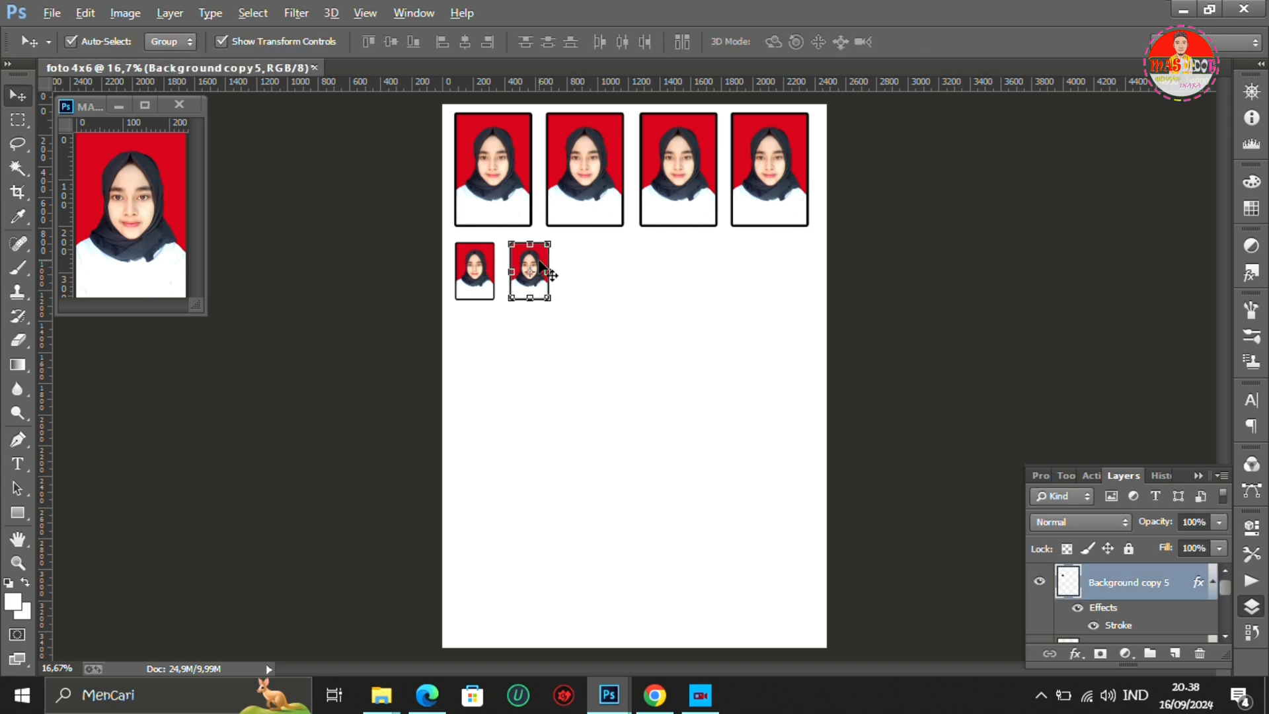
drag(541, 266, 657, 263)
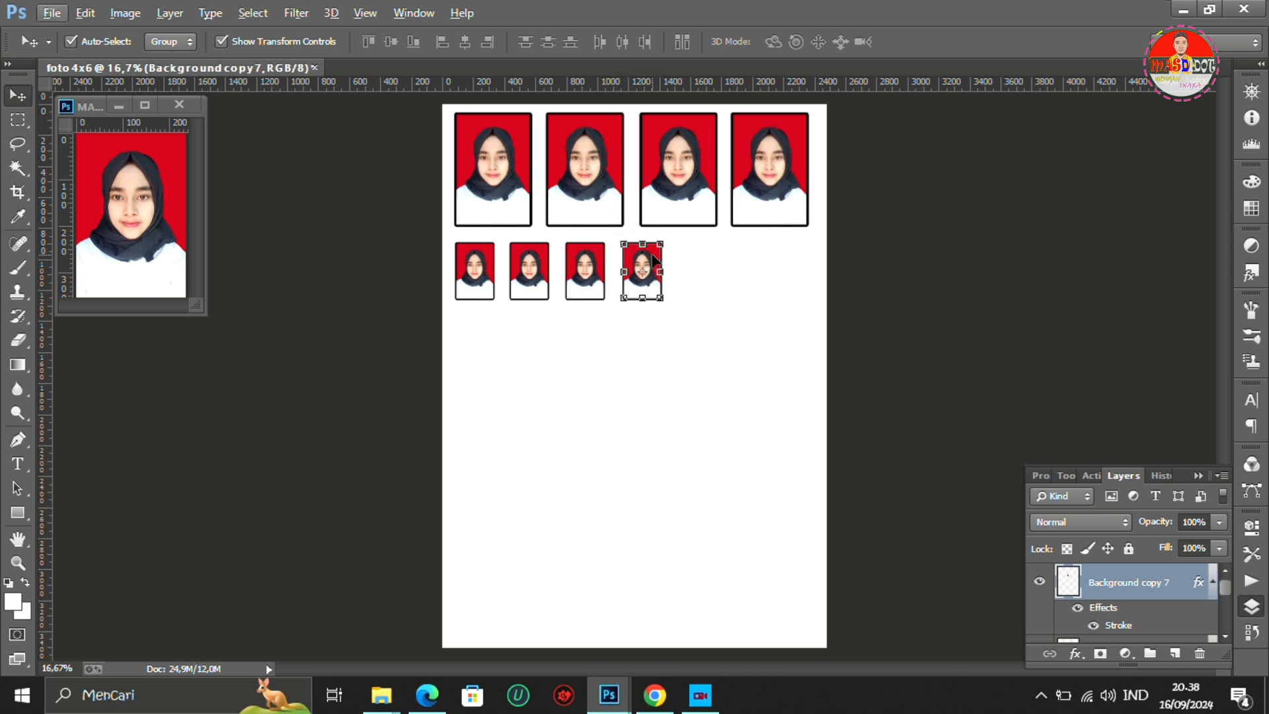
- Examine the two rows of bordered photos up close and the Crop tool's size settings for the source portrait
click(850, 315)
scroll(899, 351, up, 3)
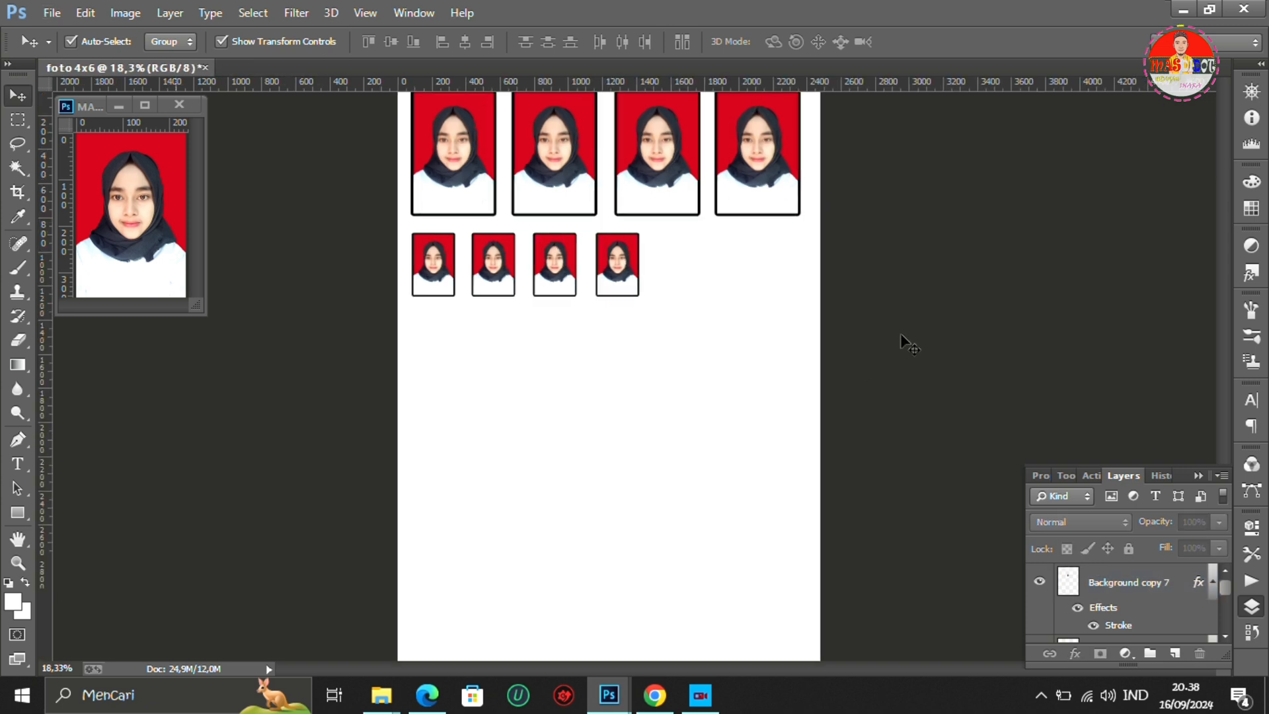
drag(1224, 388, 1222, 322)
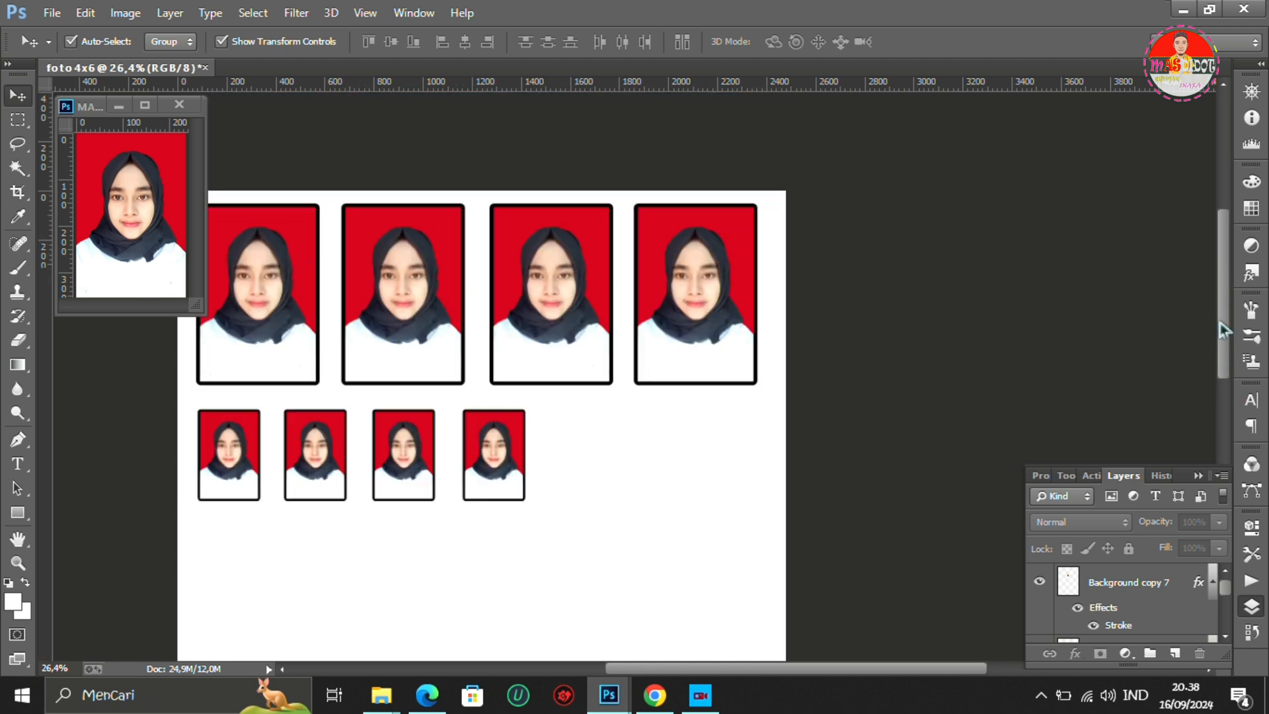
drag(853, 669, 812, 670)
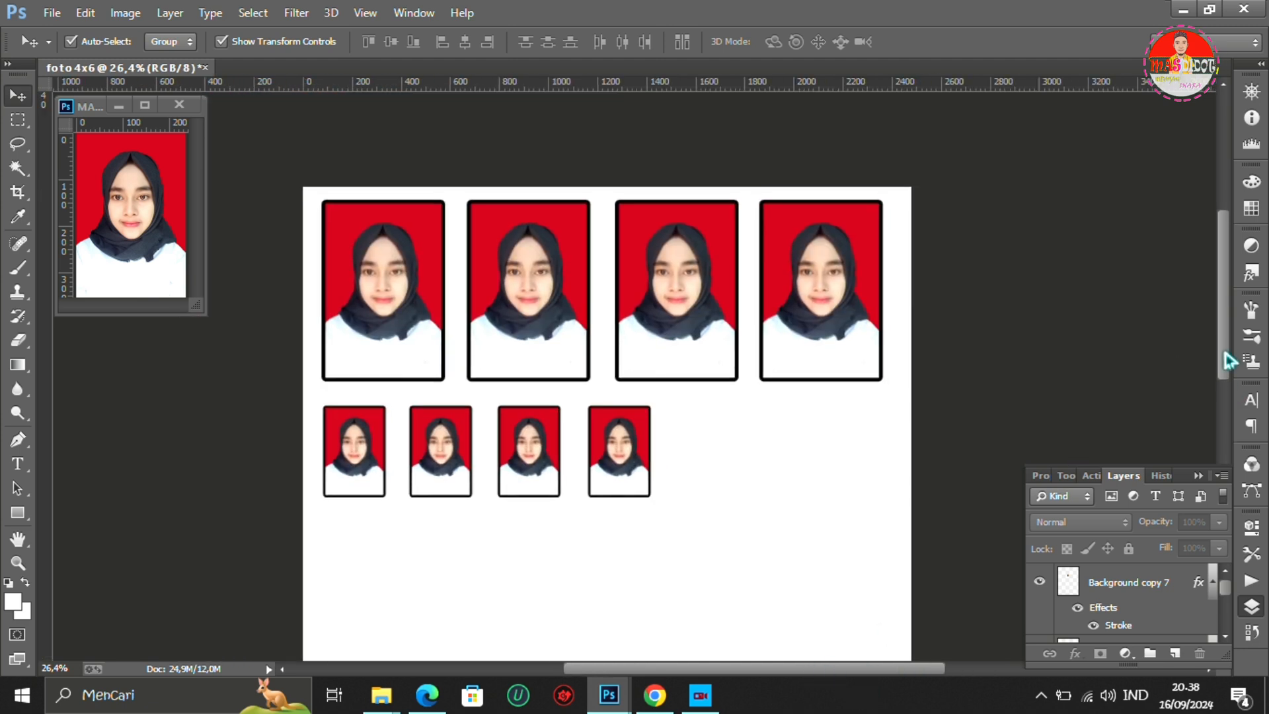
drag(1225, 355, 1240, 378)
click(112, 218)
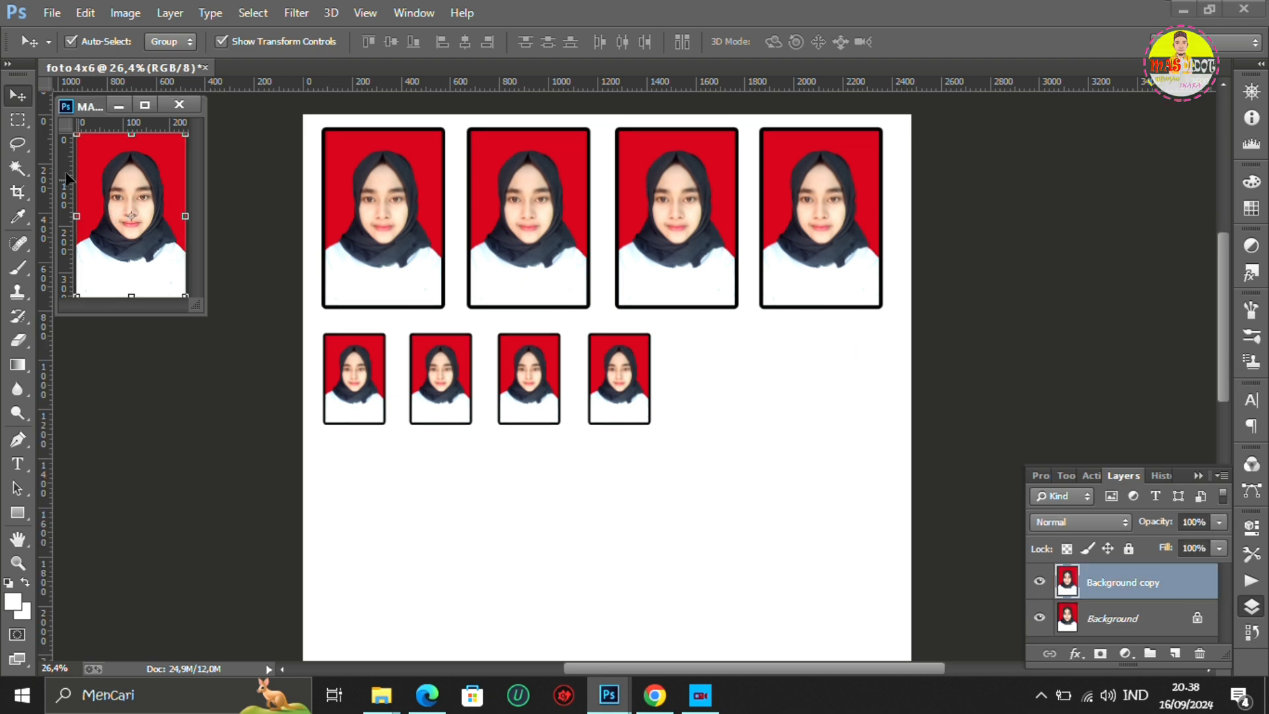
key(c)
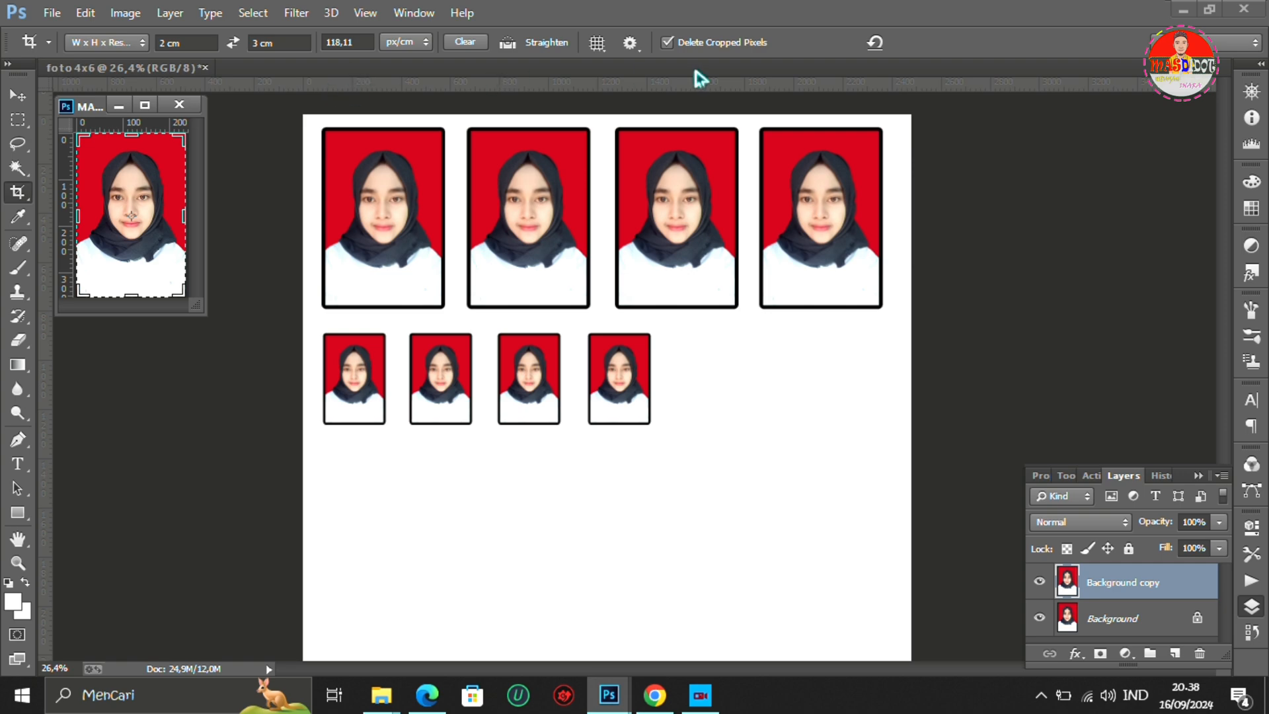
click(993, 99)
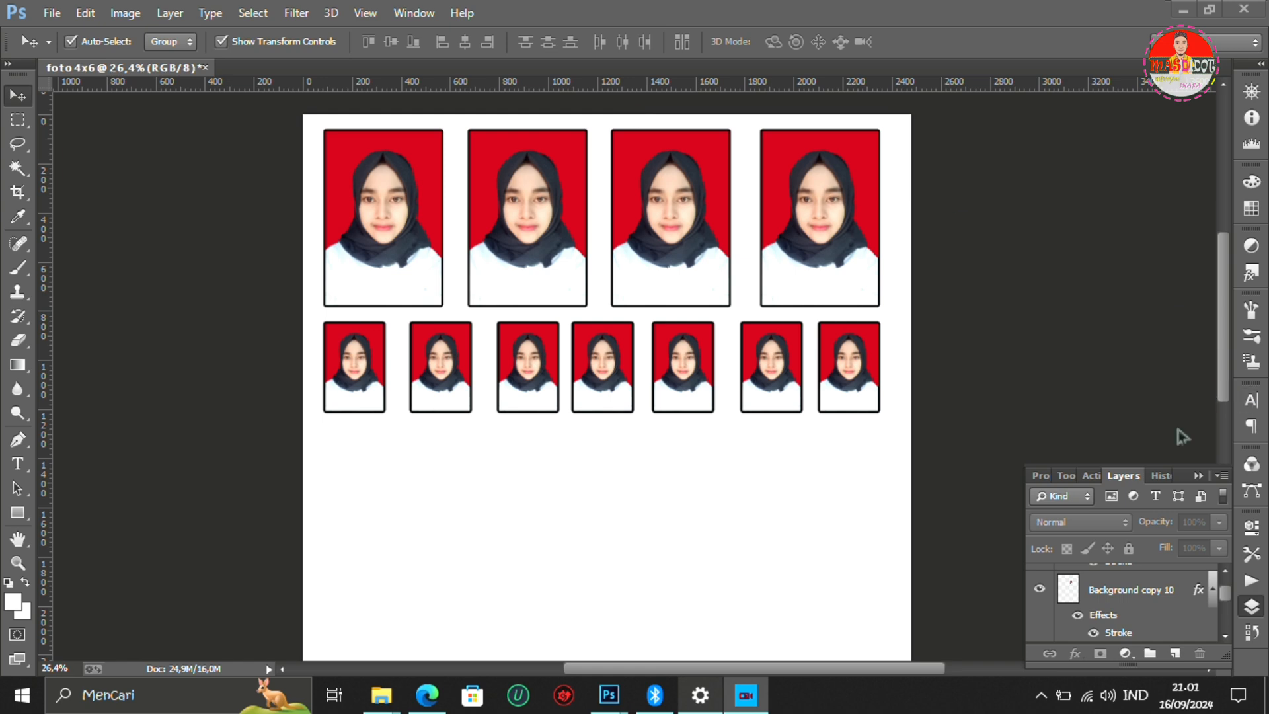
- Flatten all the photo layers of the foto 4x6 page into a single background
click(1126, 596)
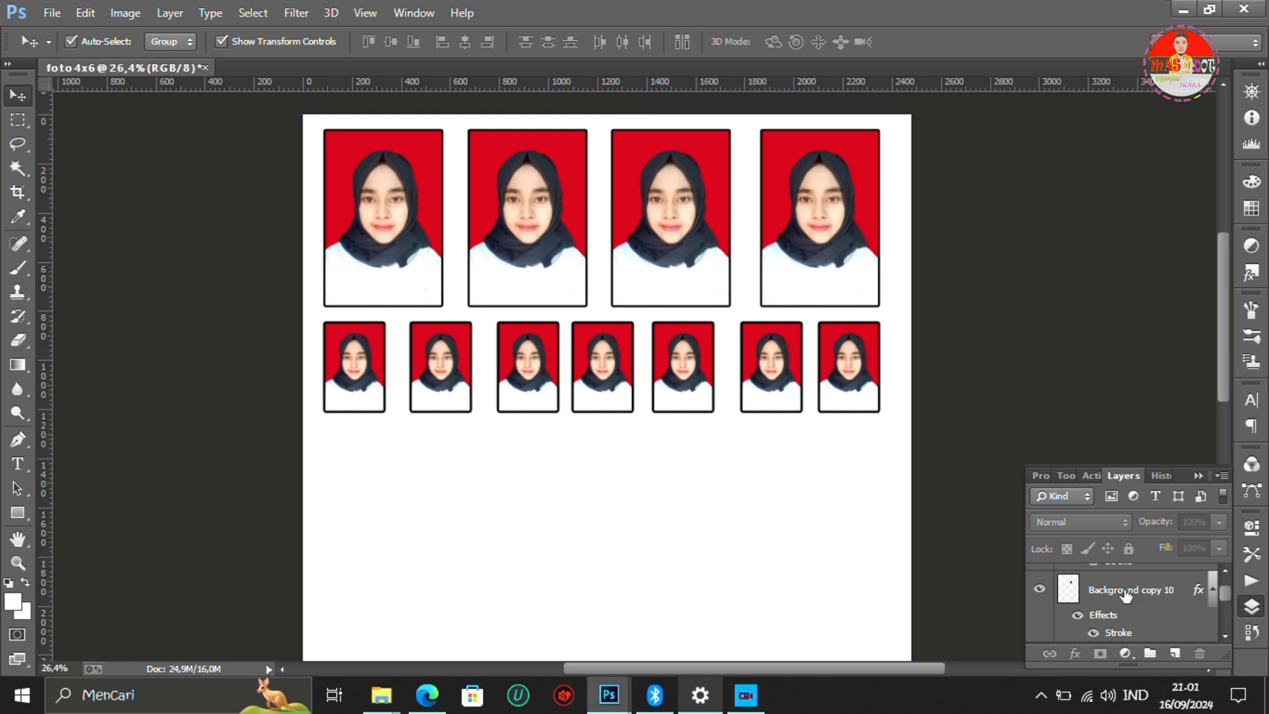
click(1126, 595)
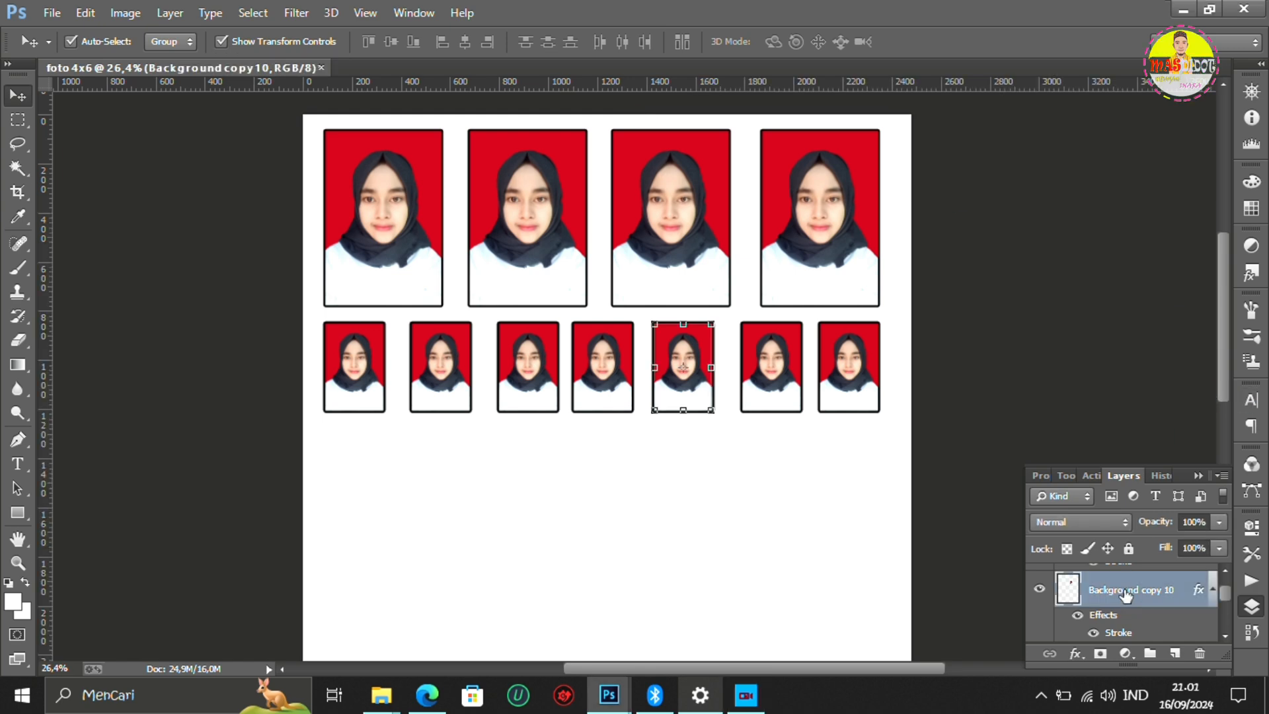
right_click(1131, 597)
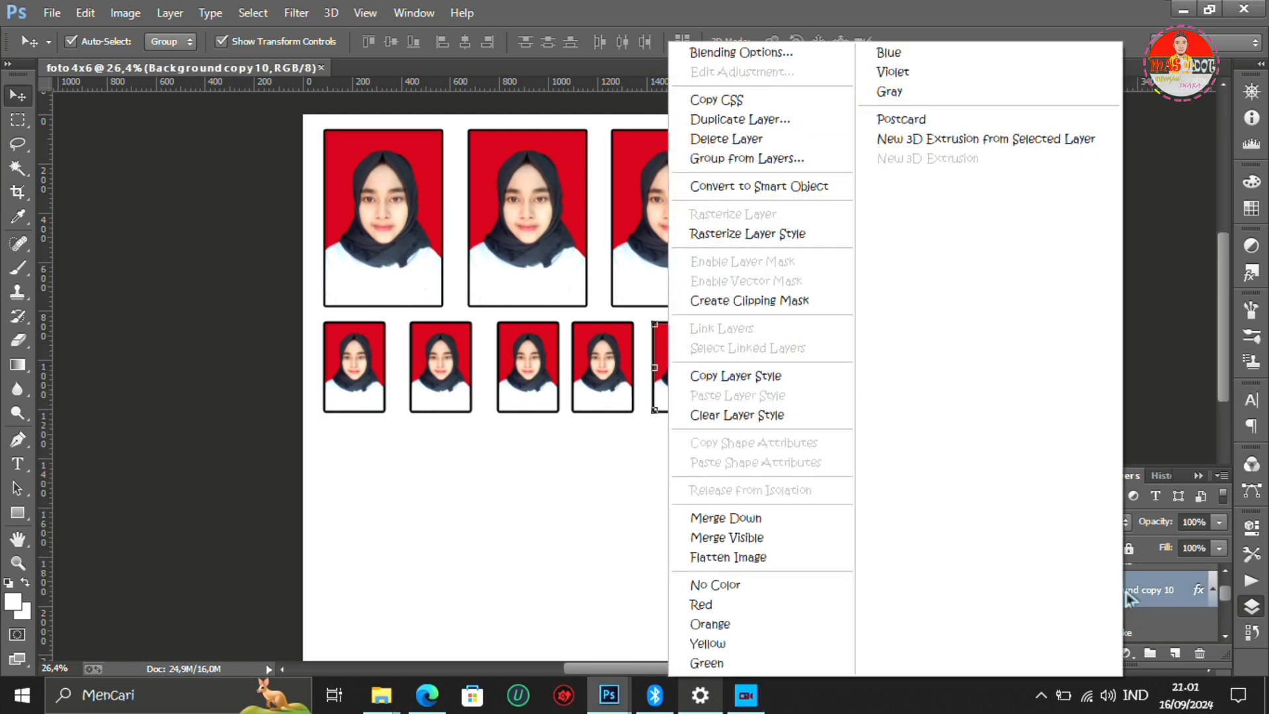
click(747, 562)
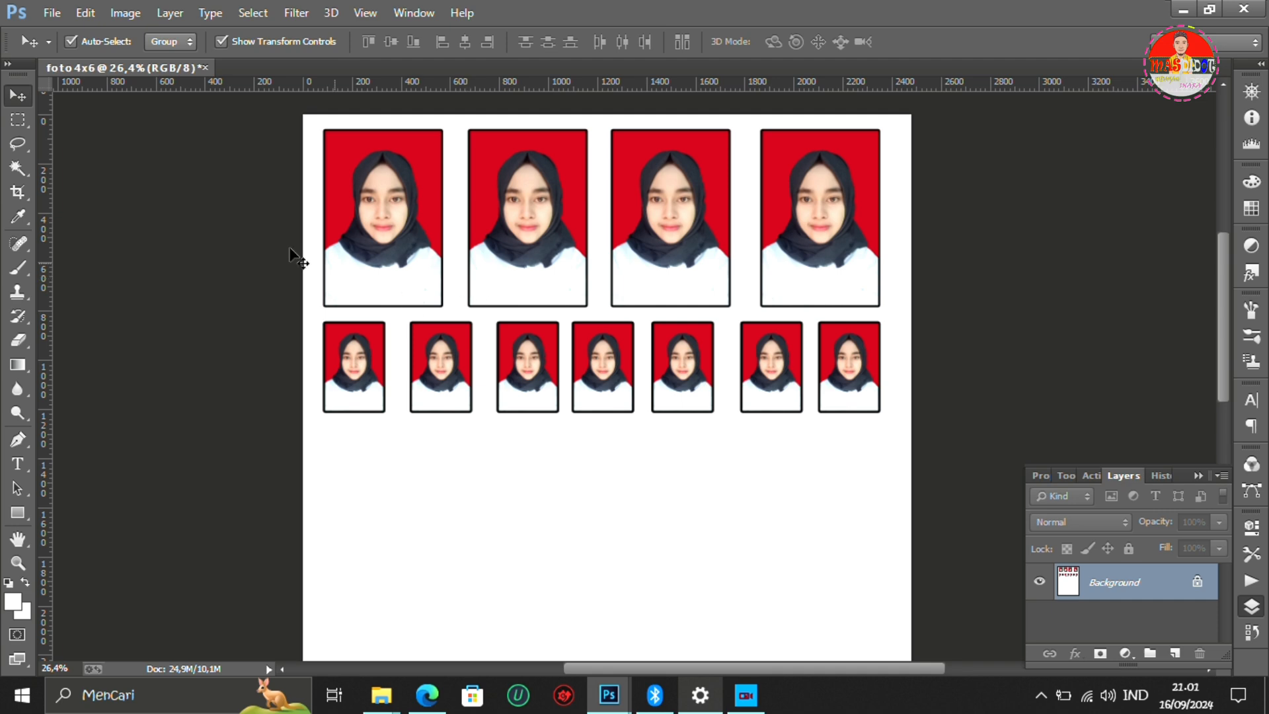
- Open the print settings for the flattened photo sheet and enable Scale to Fit Media
click(49, 13)
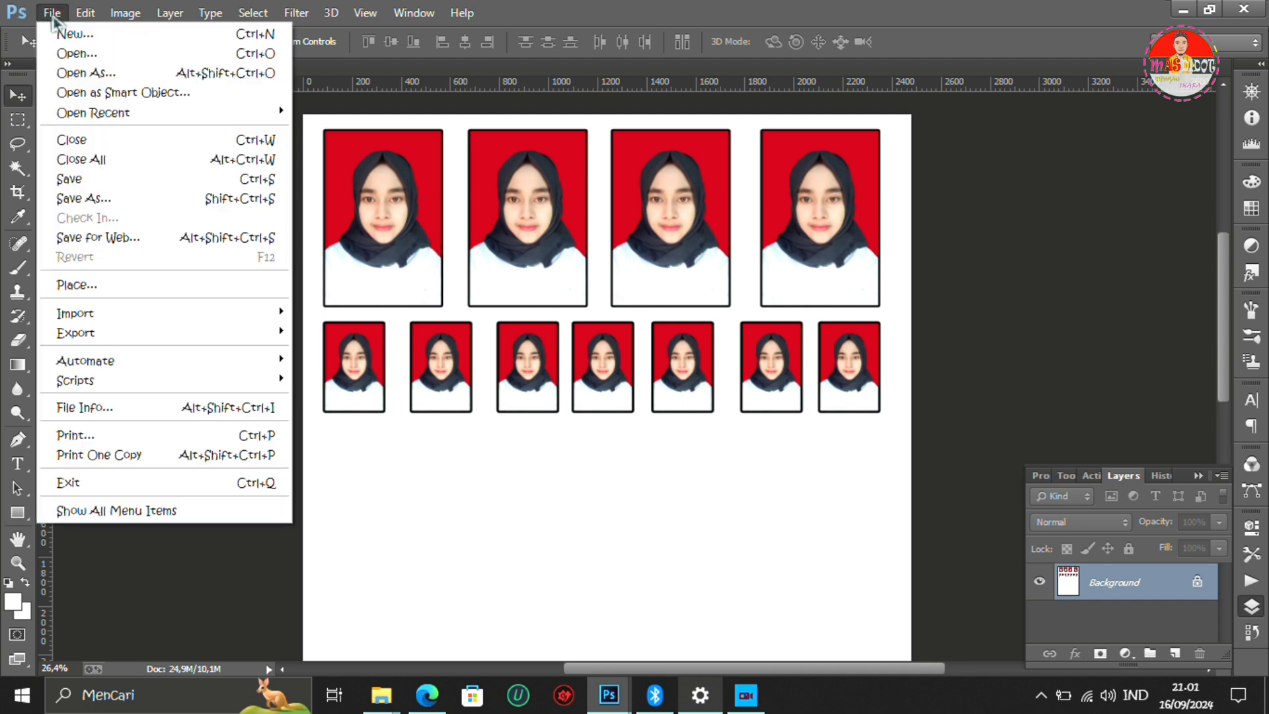
click(121, 435)
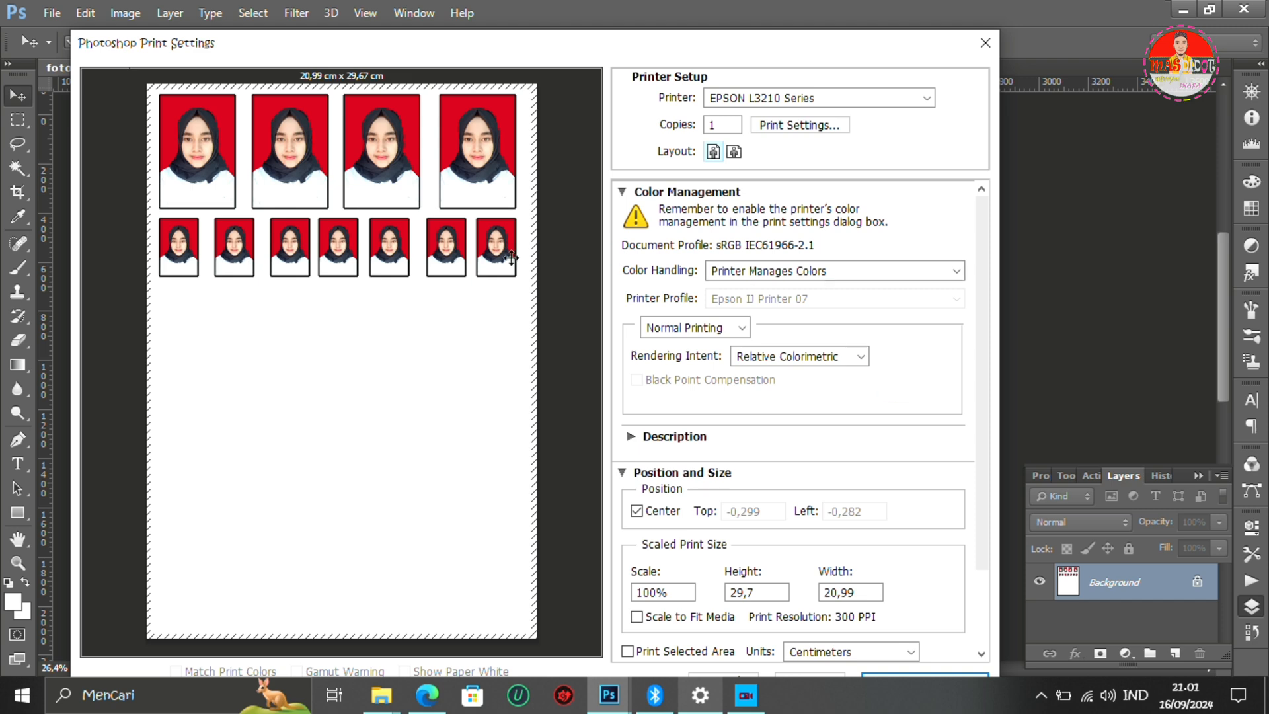
drag(983, 320, 985, 394)
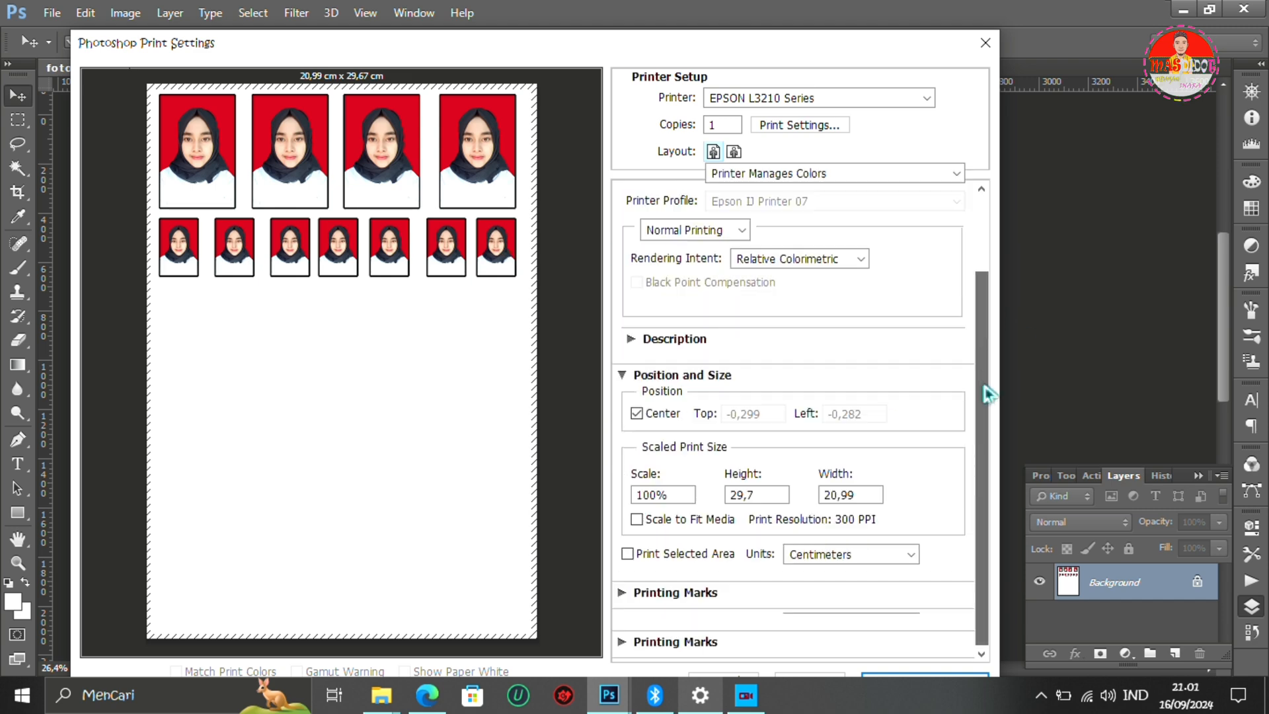
click(638, 520)
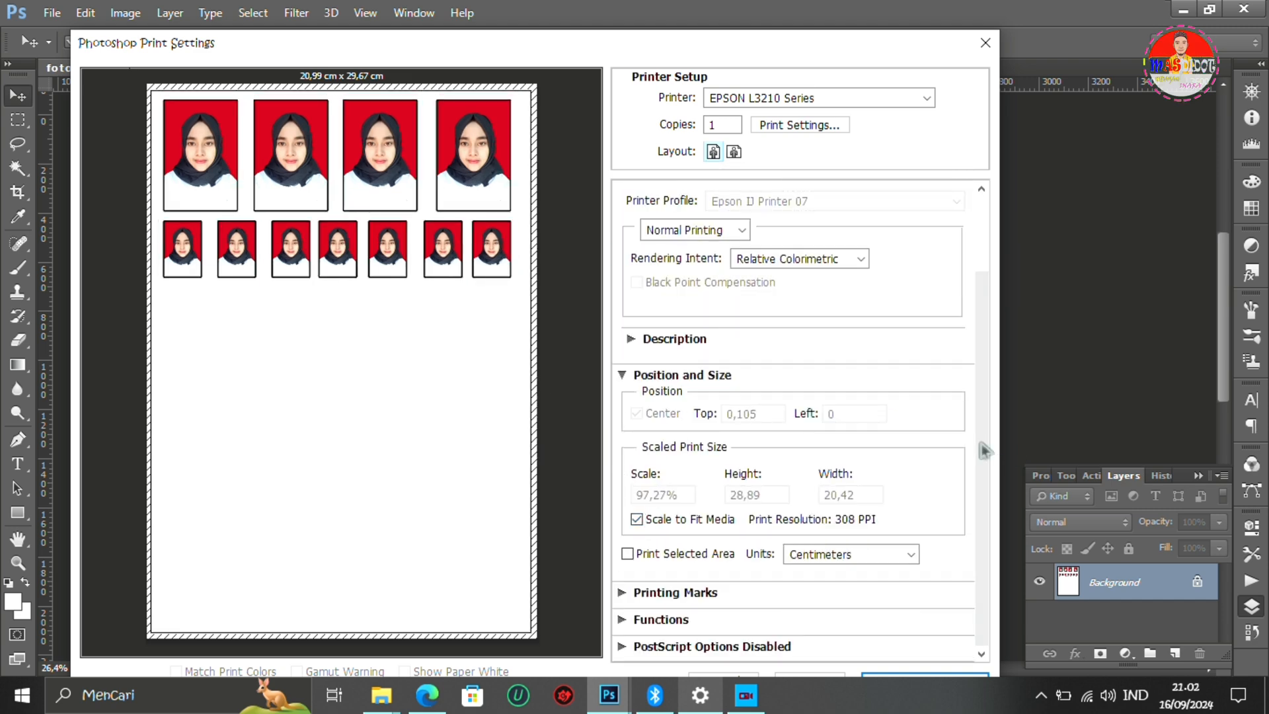
drag(794, 39, 802, 23)
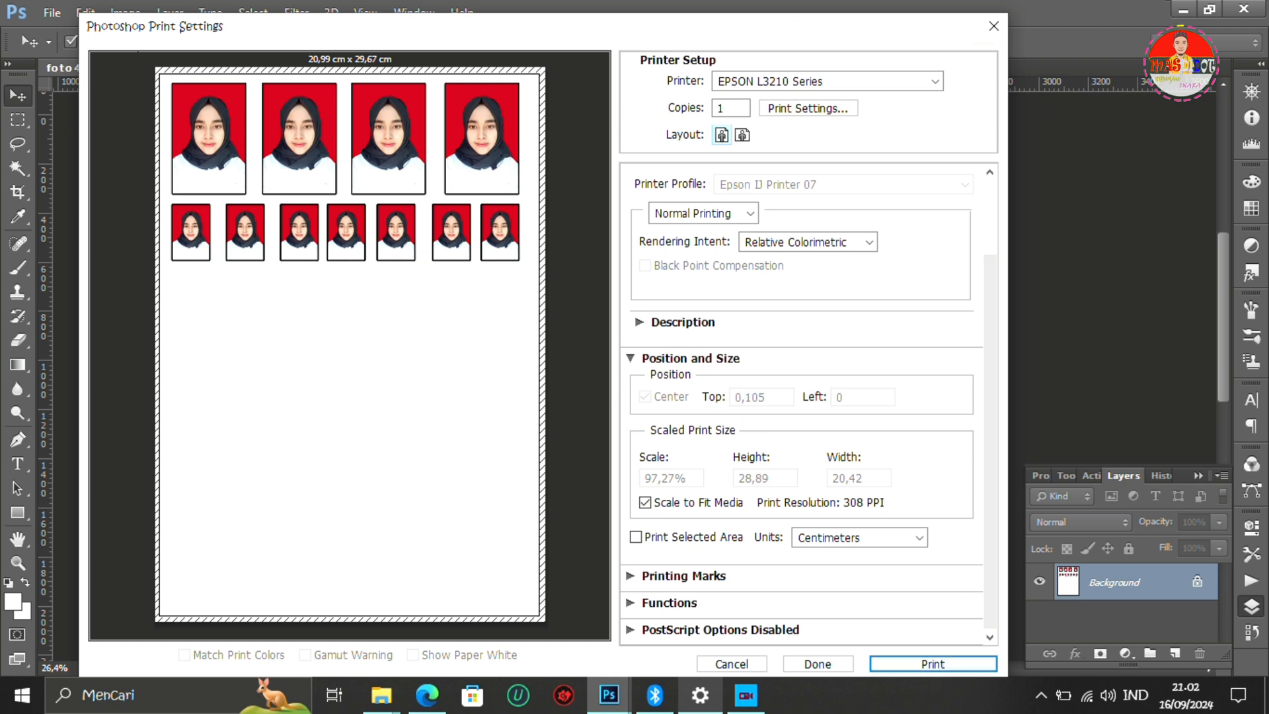
- Set the EPSON L3210 paper type to Epson Ink Jet Kualitas Foto and print the photo sheet
click(933, 665)
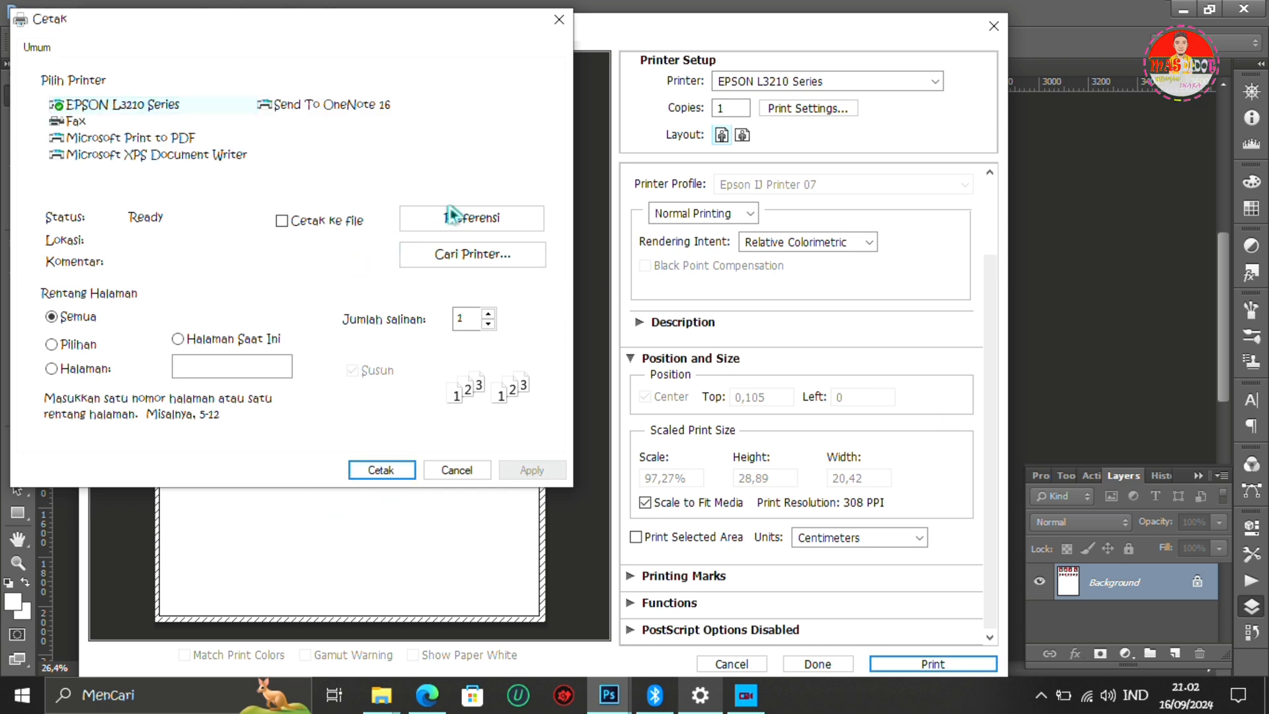
click(459, 224)
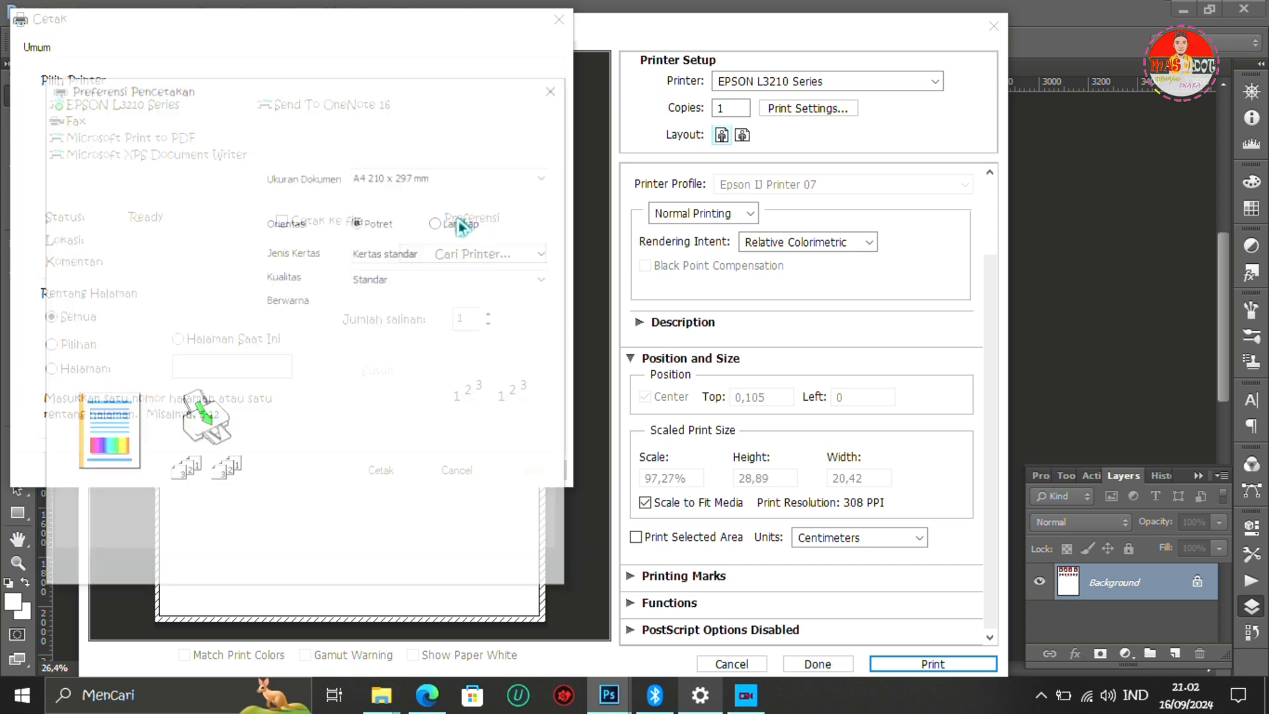
click(379, 253)
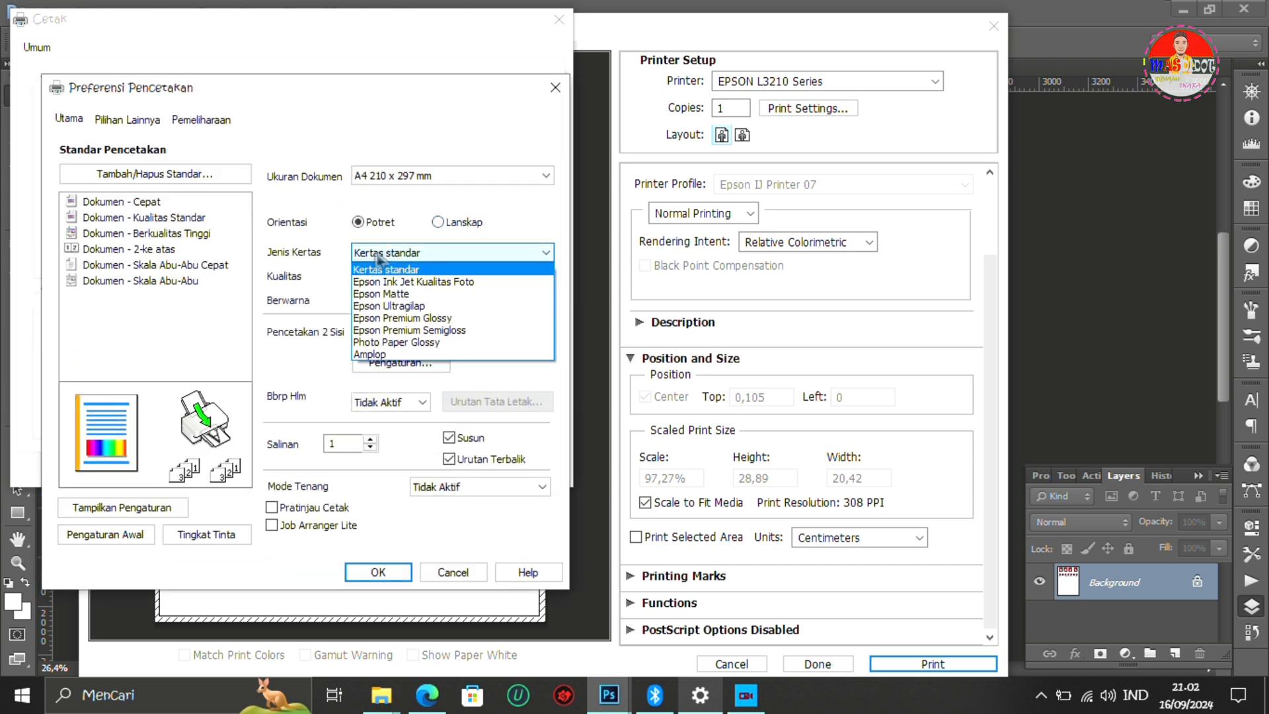
click(440, 283)
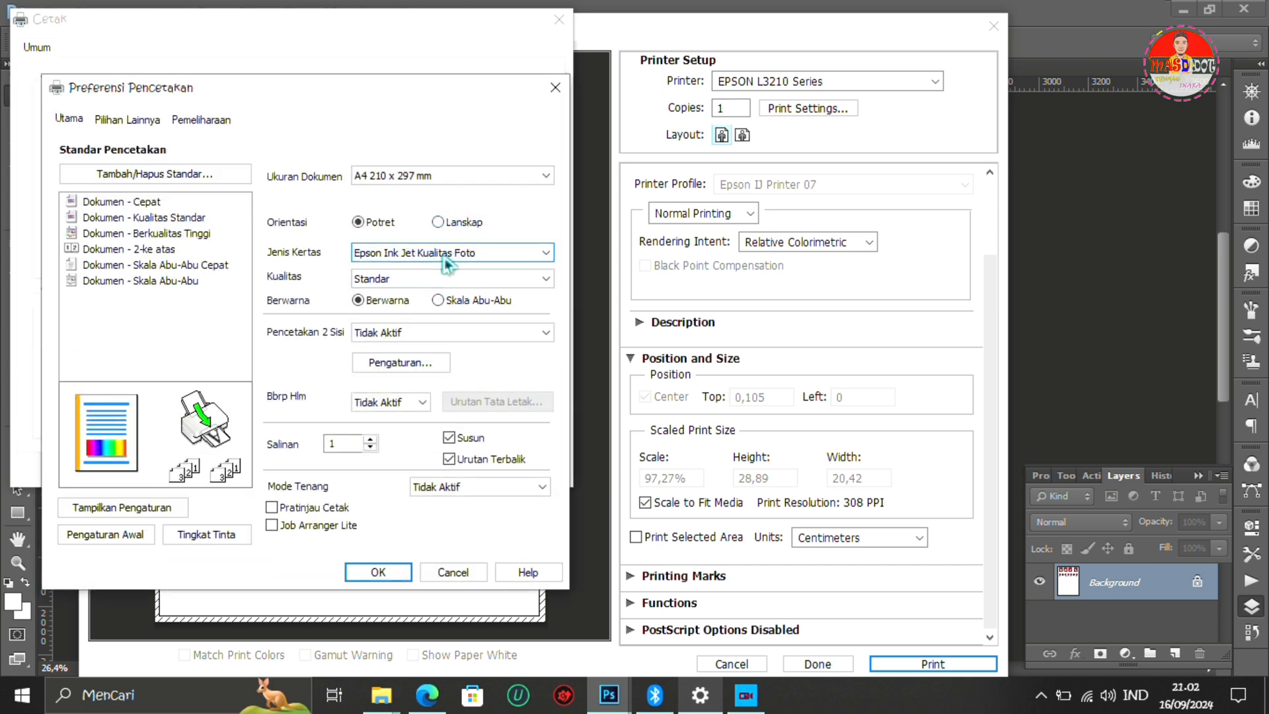
click(443, 256)
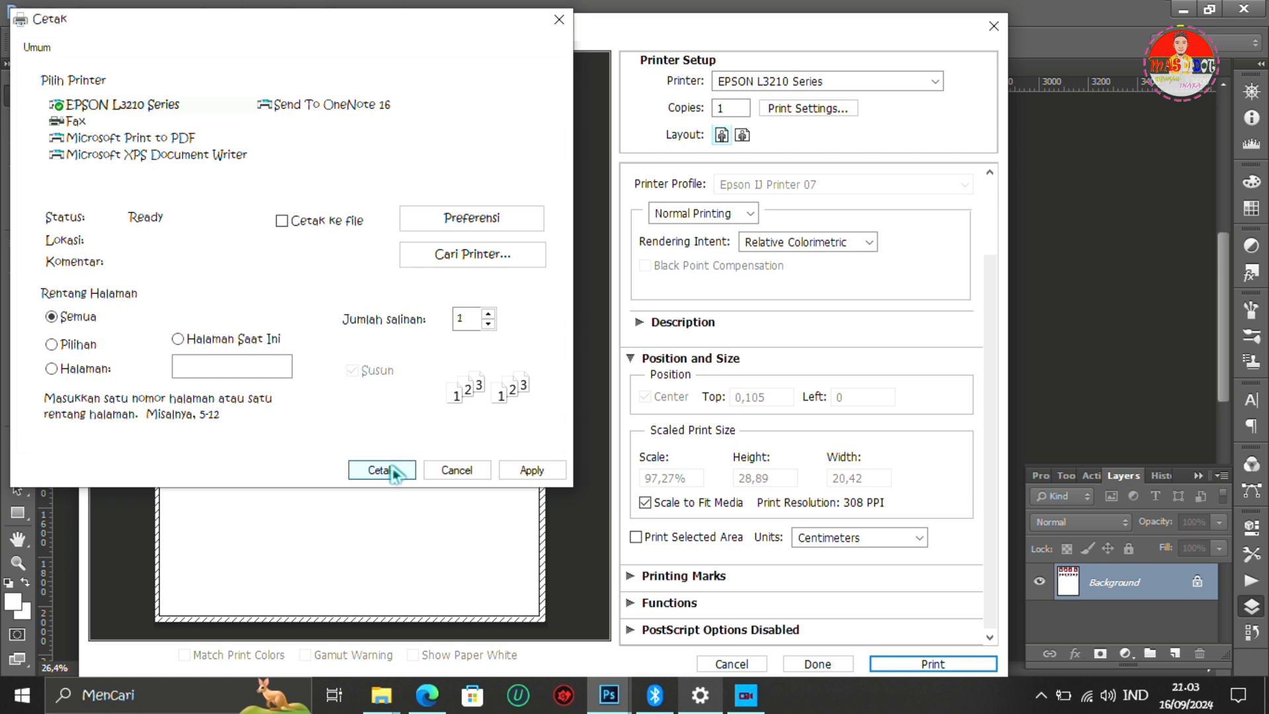
click(378, 472)
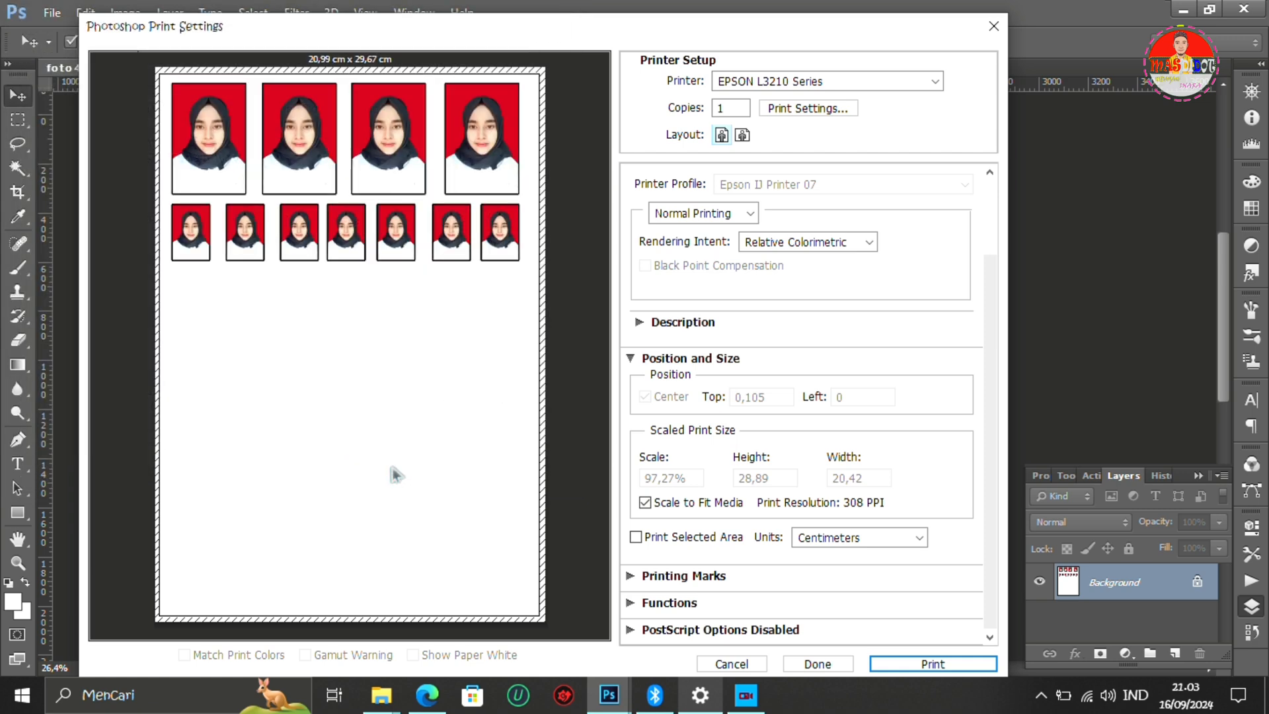